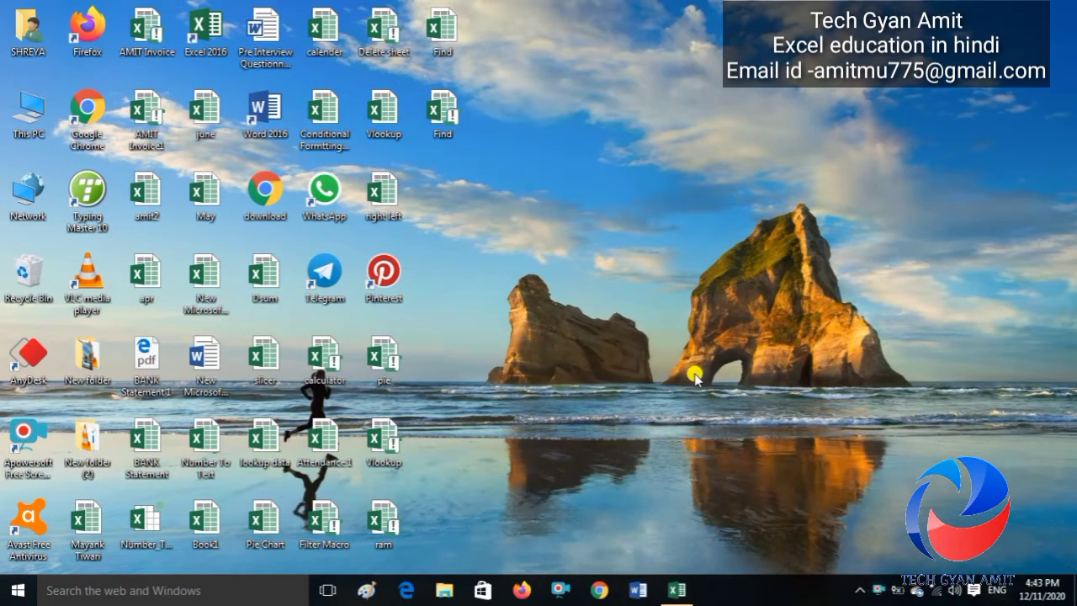
# Switch to the Find workbook in Excel, review its data sheet, and try the Top Item List and Year Sale options on the Presentation sheet
pyautogui.hotkey('alt', 'Tab')
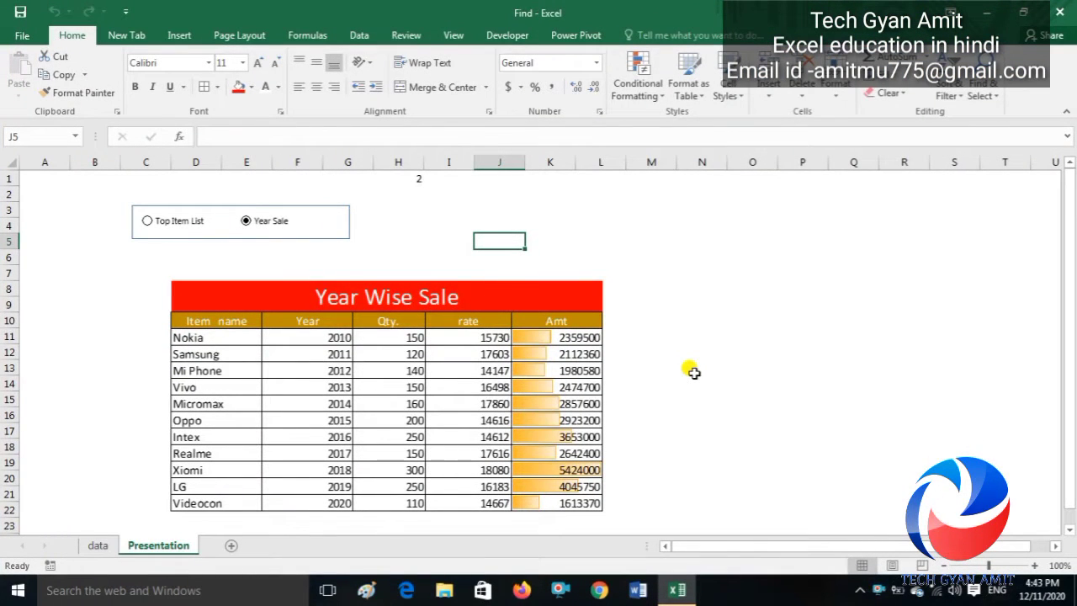
pyautogui.click(98, 546)
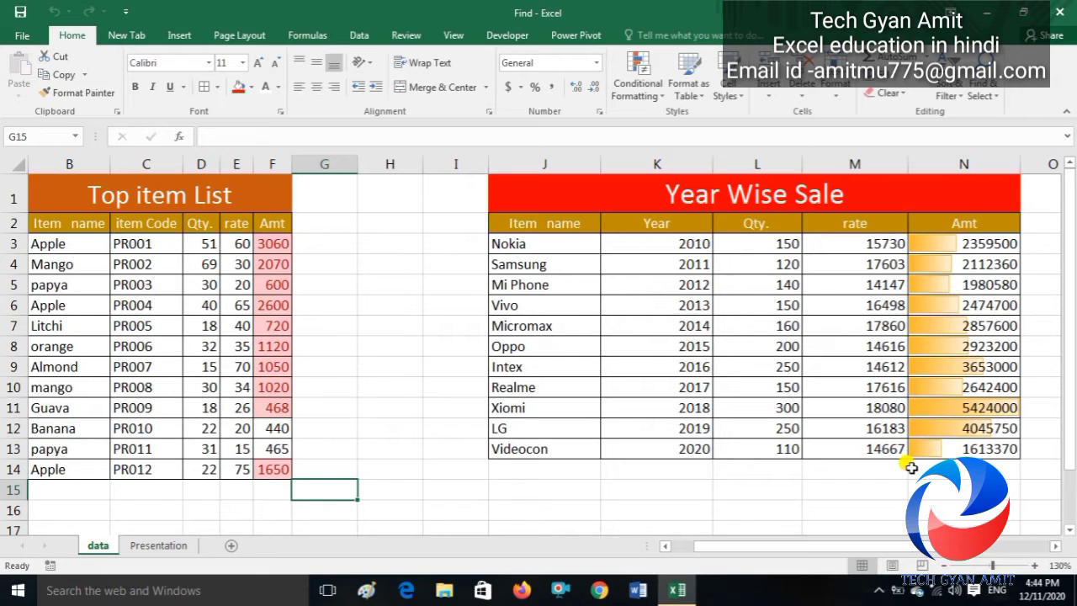
pyautogui.click(160, 545)
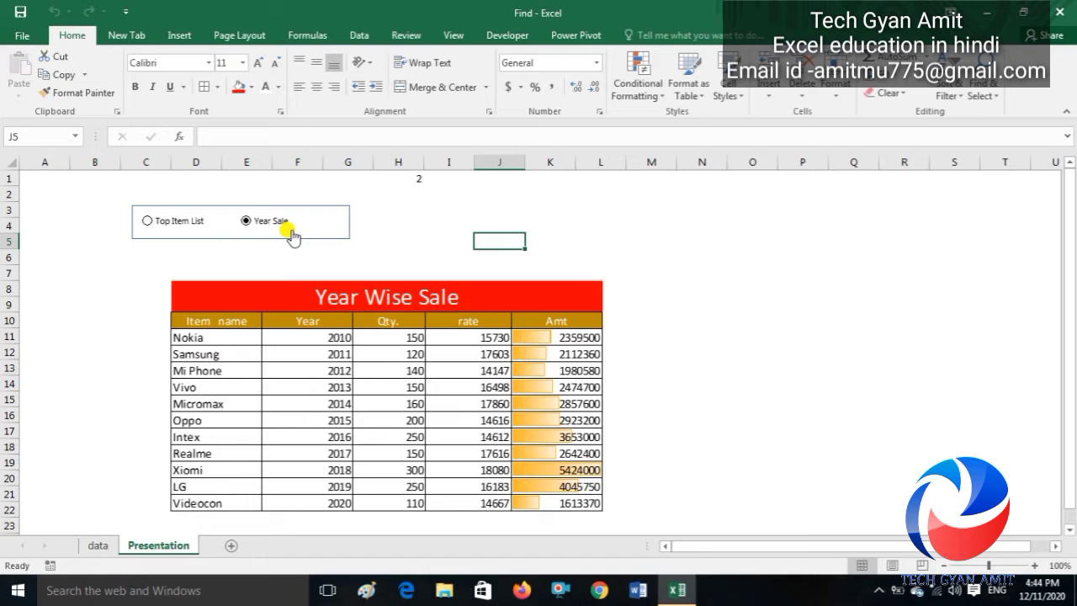
pyautogui.click(147, 222)
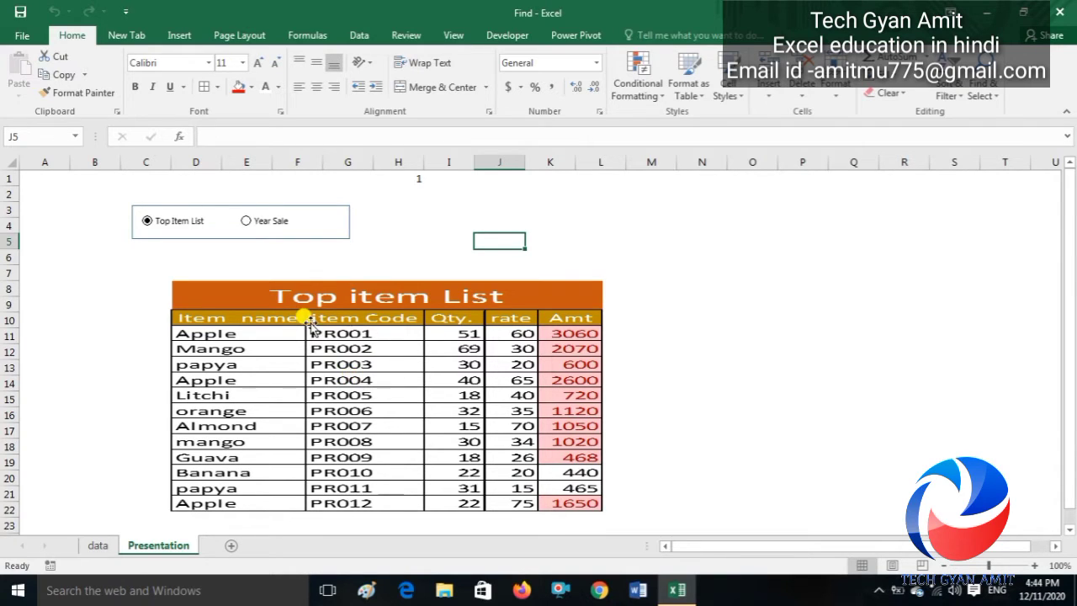
pyautogui.click(244, 224)
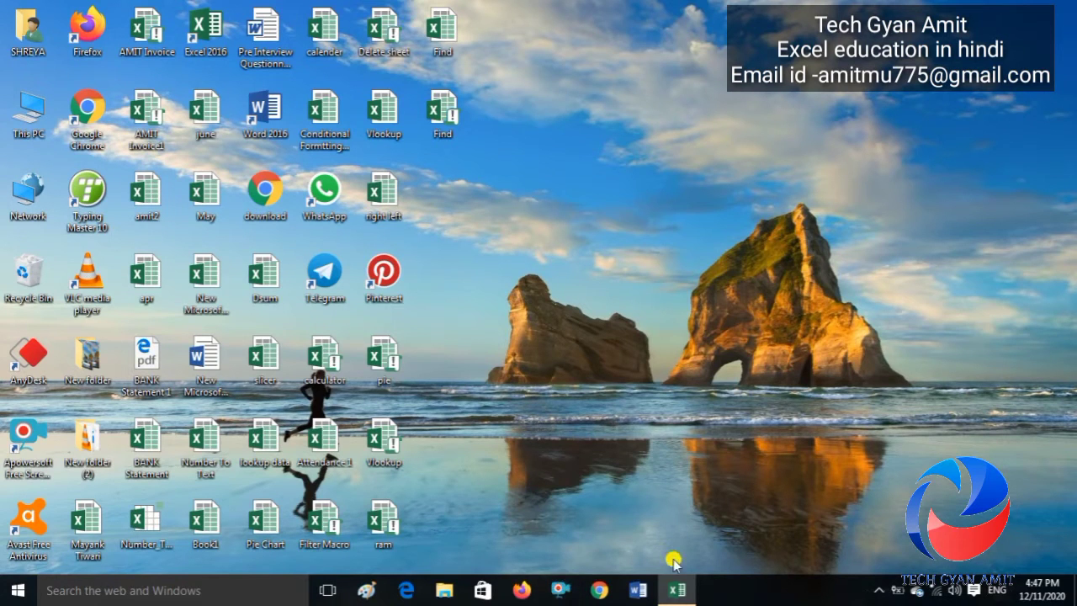
# Switch from the desktop to the Find workbook in Excel, showing the data sheet
pyautogui.click(877, 591)
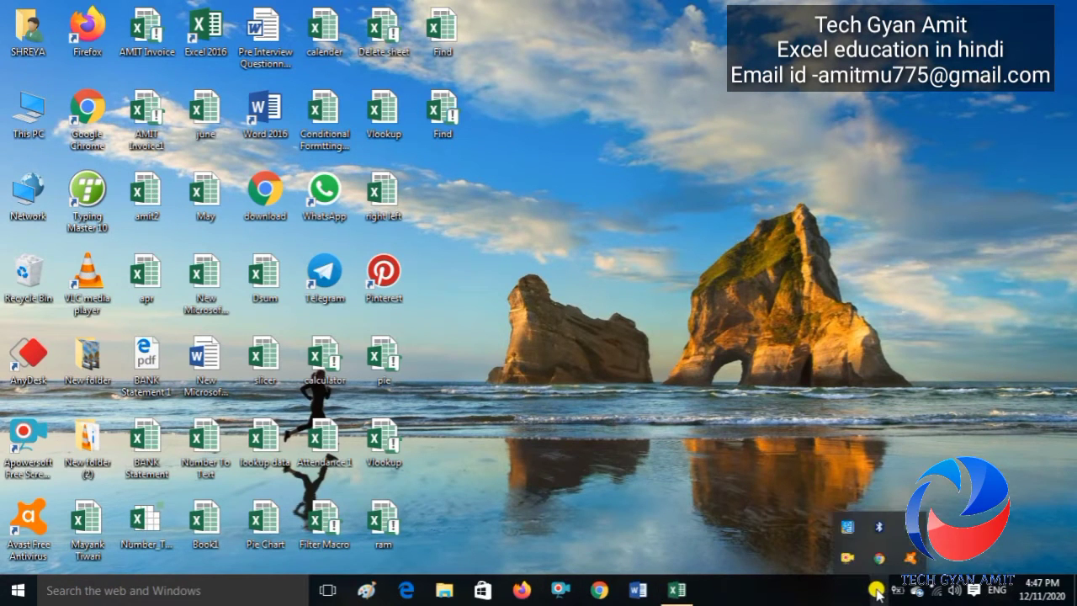
pyautogui.click(678, 591)
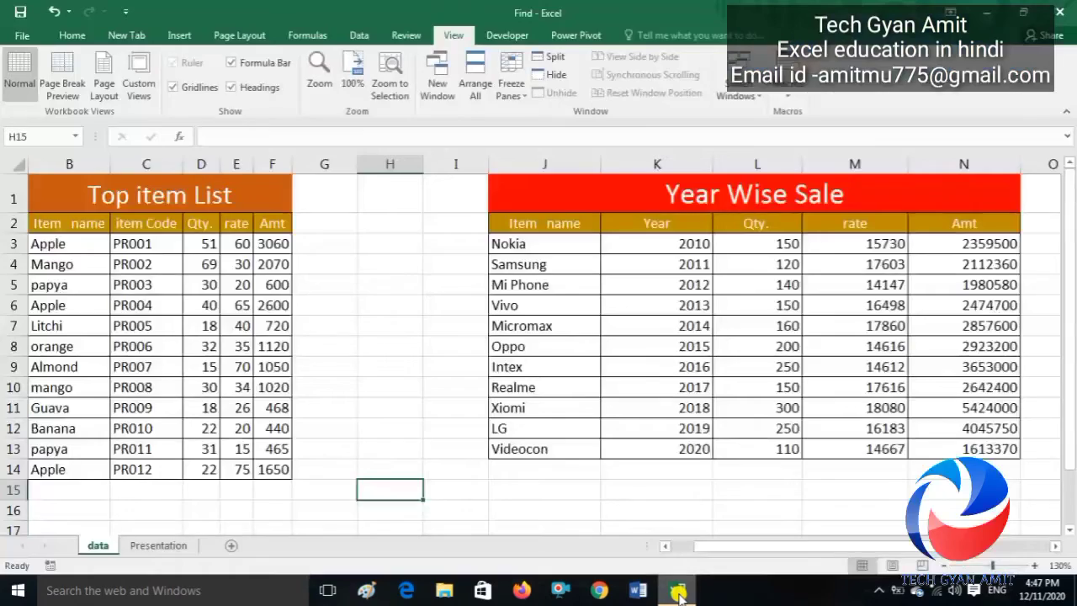
pyautogui.click(456, 452)
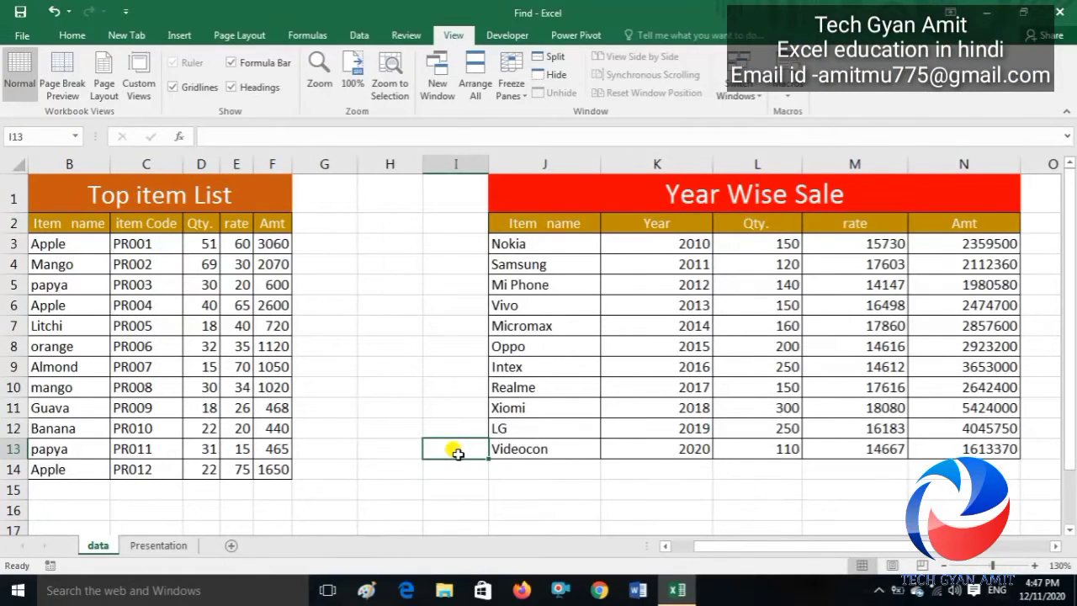
# Highlight the top 10 Amt values in the Top item List table (F3:F14) with Yellow Fill with Dark Yellow Text conditional formatting
pyautogui.press('Left')
pyautogui.press('Left')
pyautogui.press('Left')
pyautogui.press('Left')
pyautogui.hotkey('ctrl', 'Up')
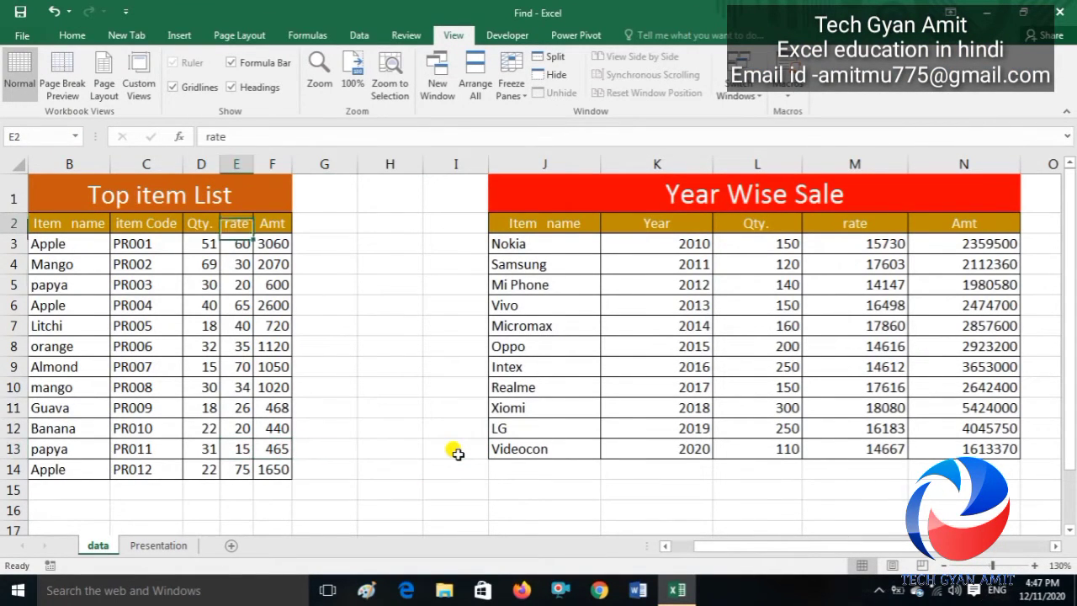
pyautogui.press('Down')
pyautogui.press('Right')
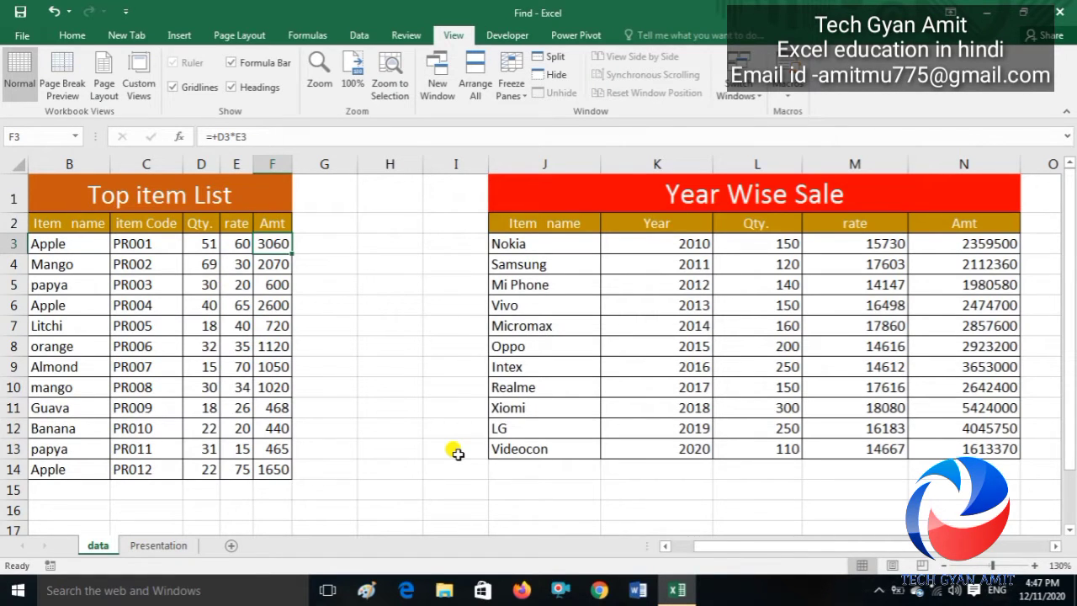
pyautogui.hotkey('ctrl', 'shift', 'Down')
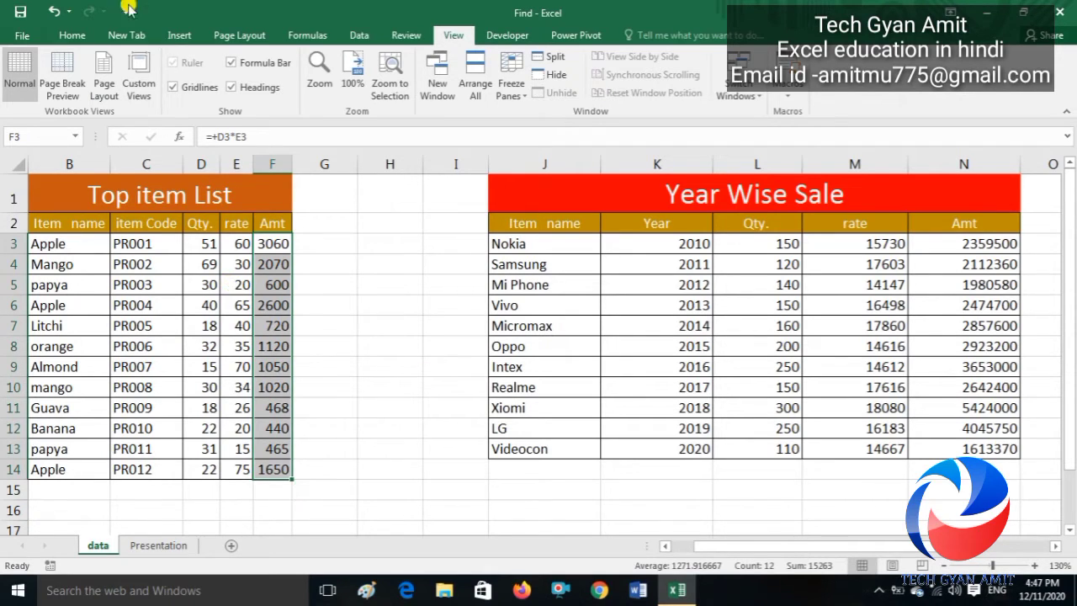
pyautogui.click(70, 35)
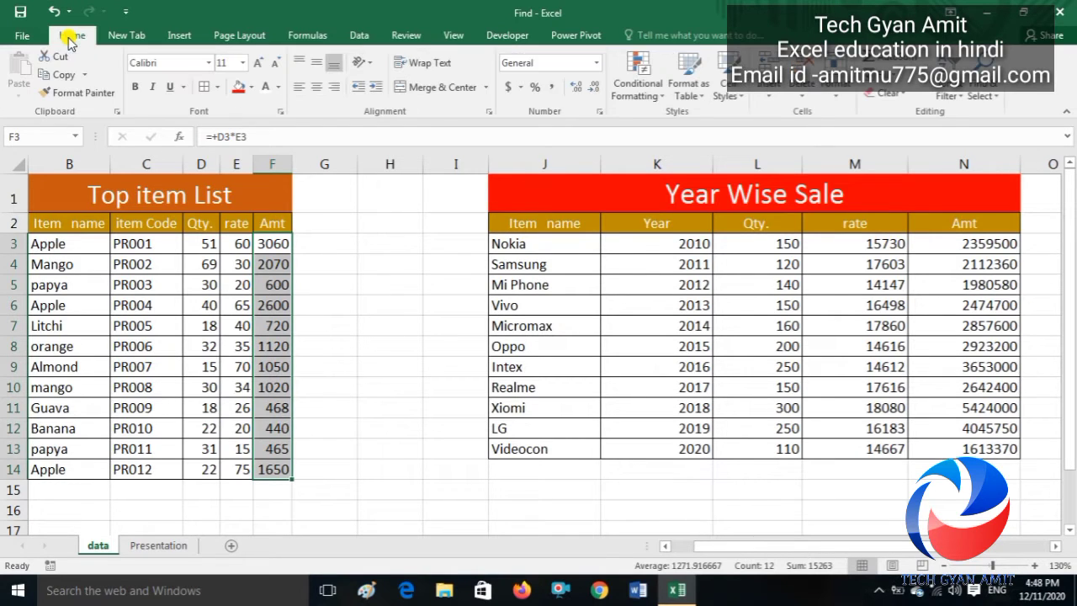
pyautogui.click(637, 85)
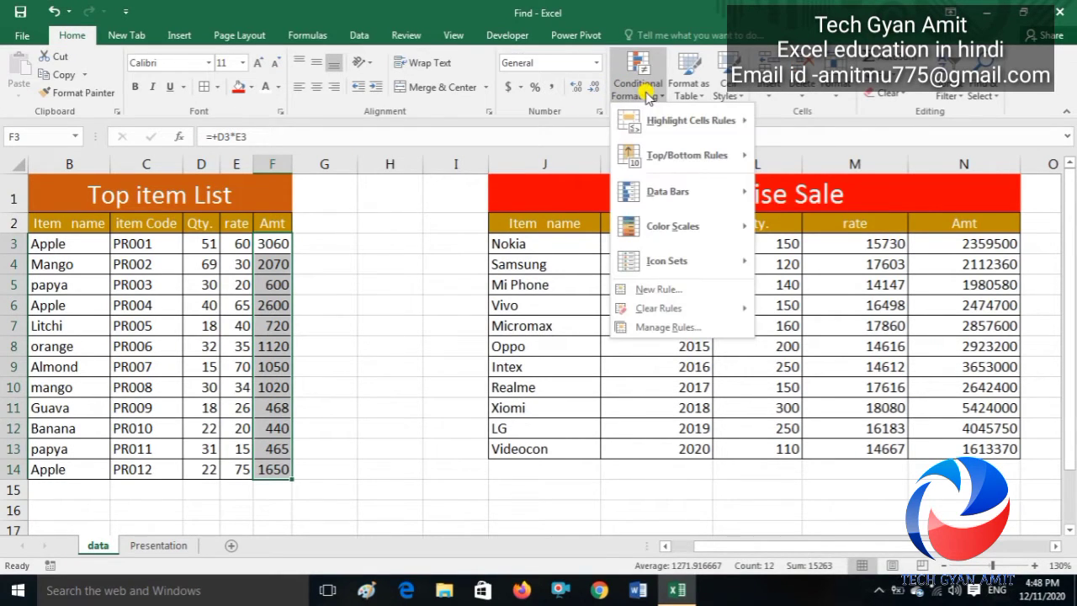
pyautogui.moveTo(671, 160)
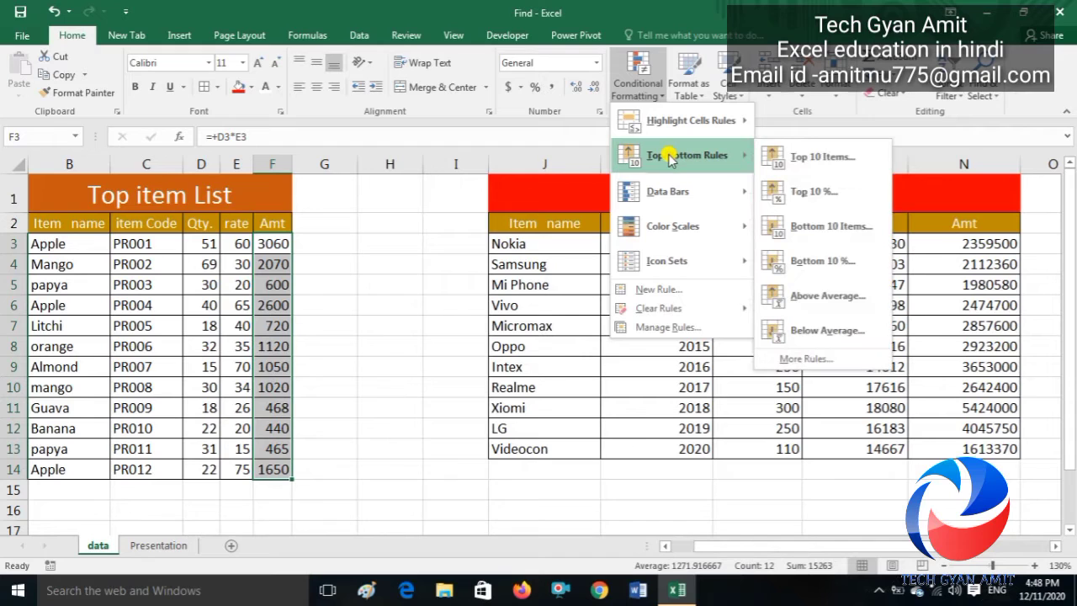
pyautogui.click(782, 157)
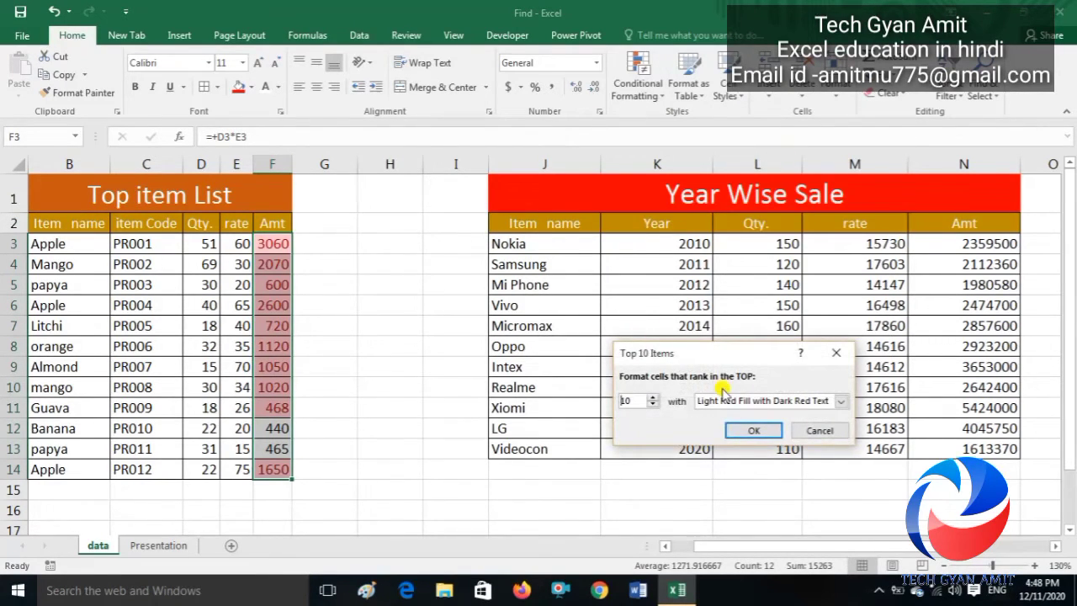
pyautogui.click(735, 402)
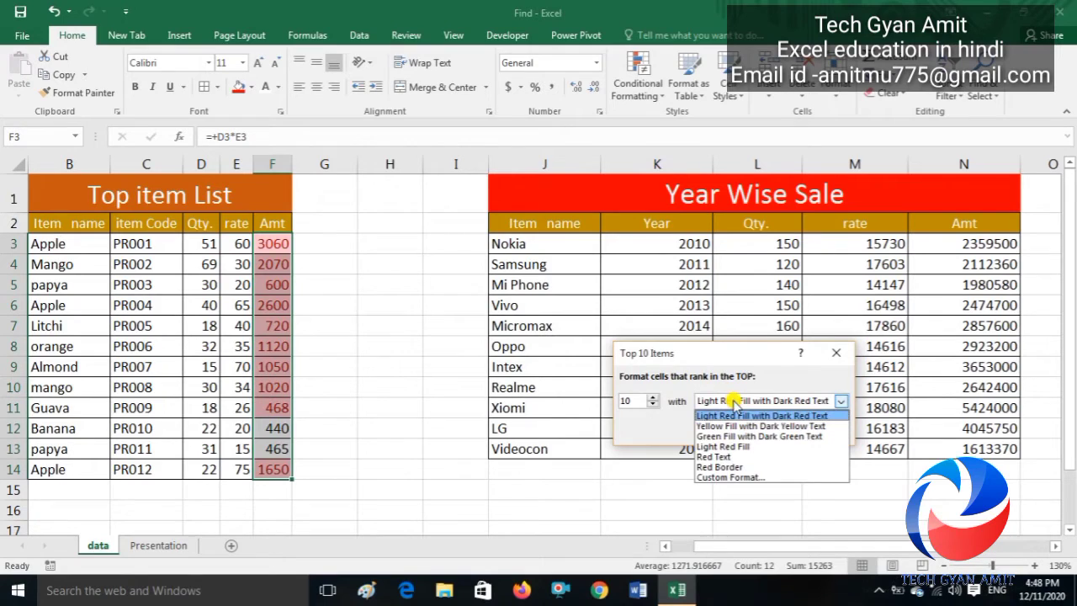
pyautogui.click(728, 424)
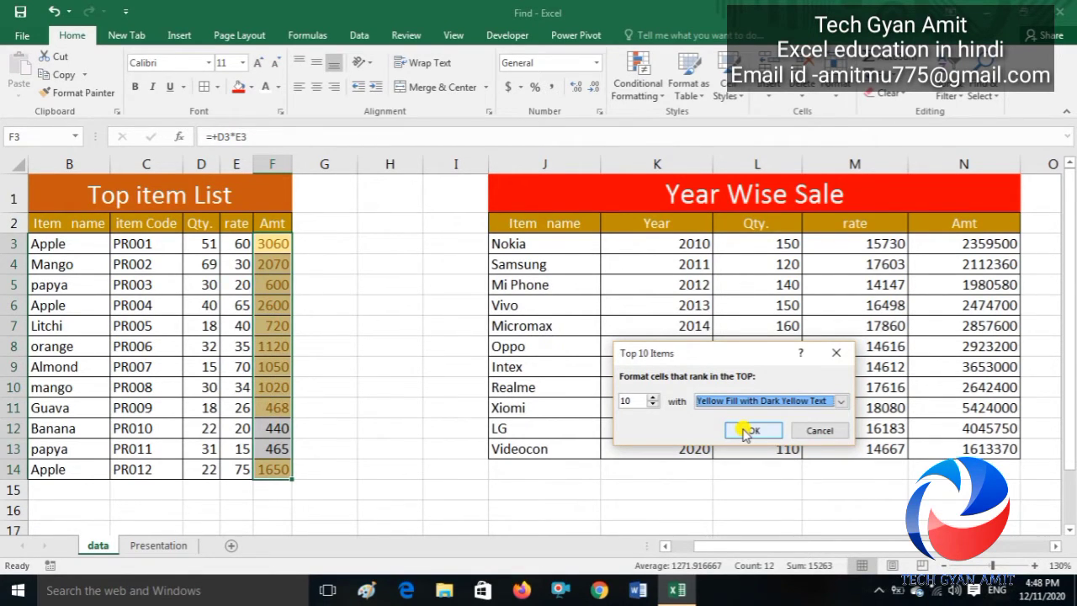
pyautogui.click(746, 431)
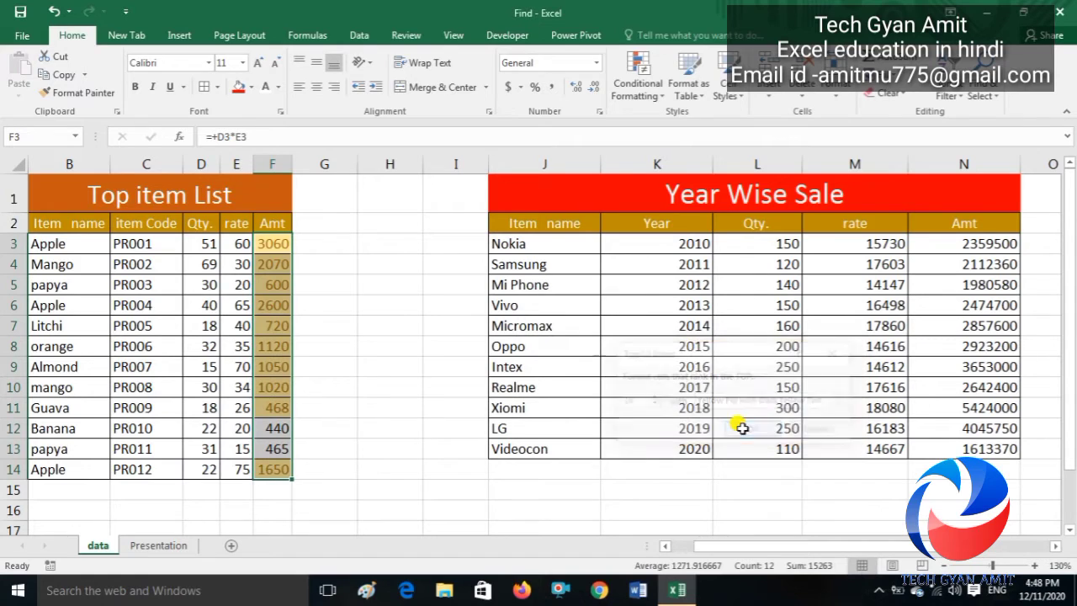
pyautogui.click(385, 444)
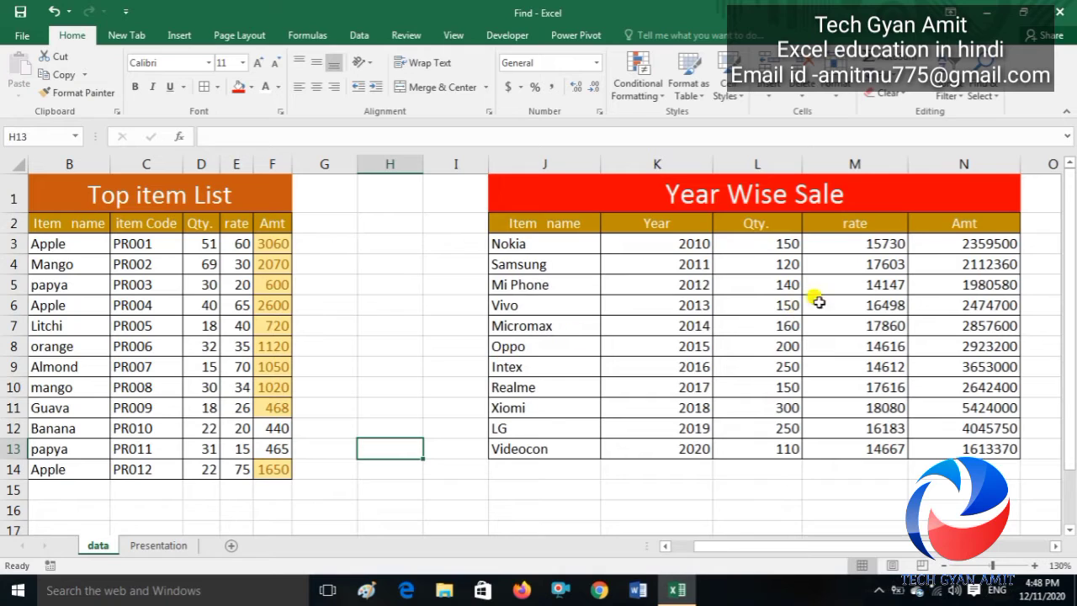
# Apply red gradient-fill data bars to the Amt values in the Year Wise Sale table (N3:N13)
pyautogui.click(944, 244)
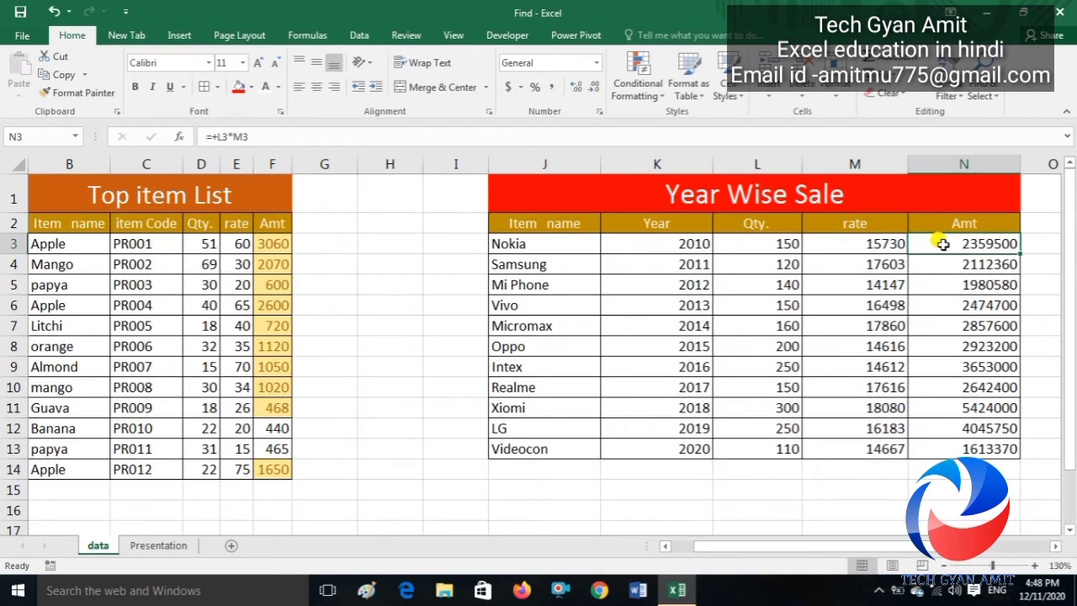
pyautogui.hotkey('ctrl', 'shift', 'Down')
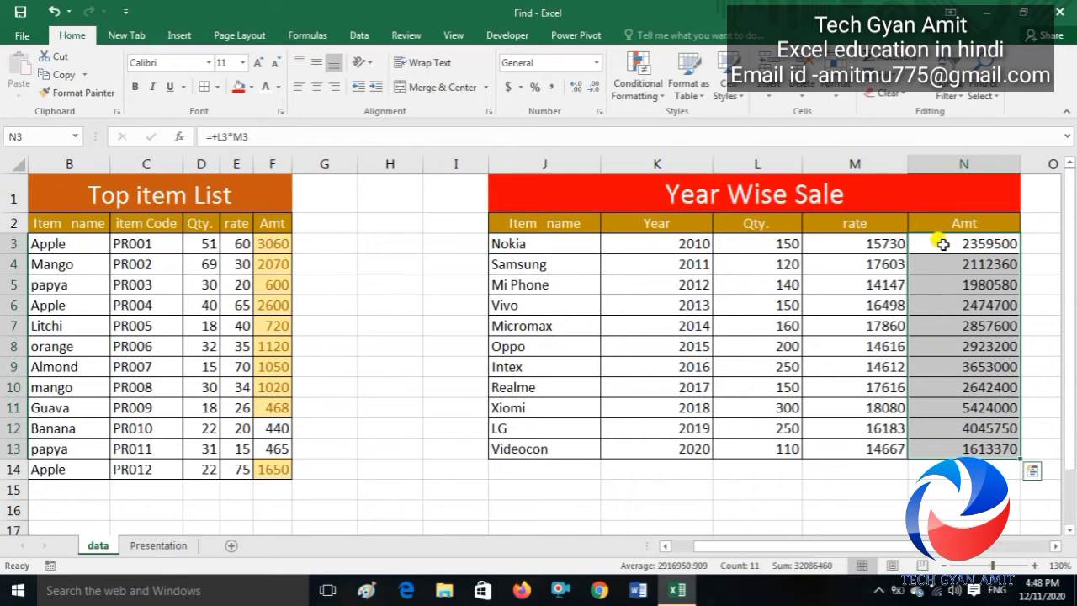
pyautogui.click(657, 95)
pyautogui.moveTo(661, 193)
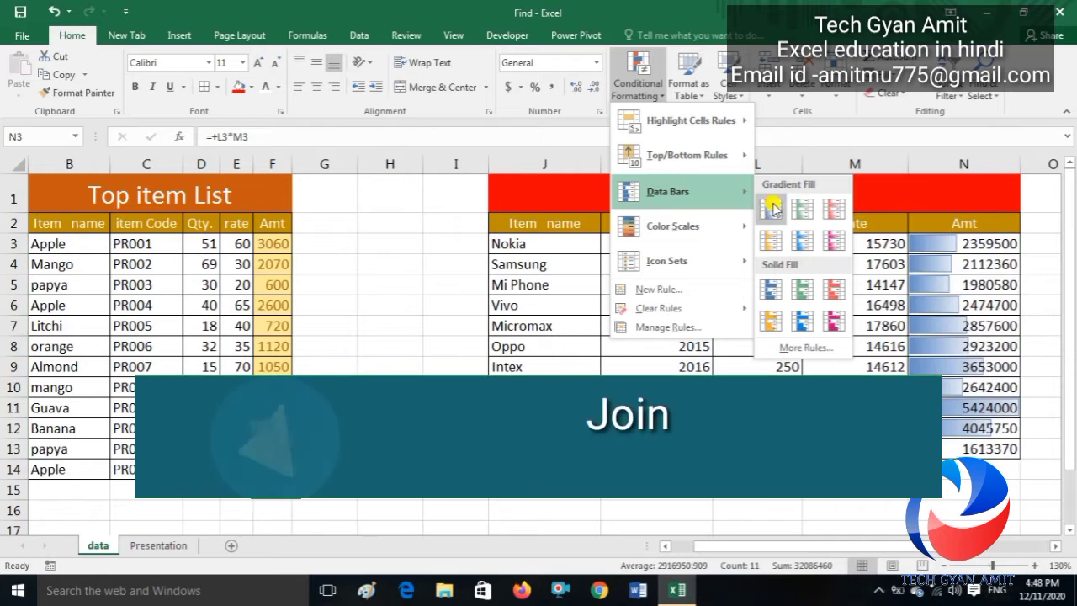
pyautogui.click(832, 212)
pyautogui.click(558, 492)
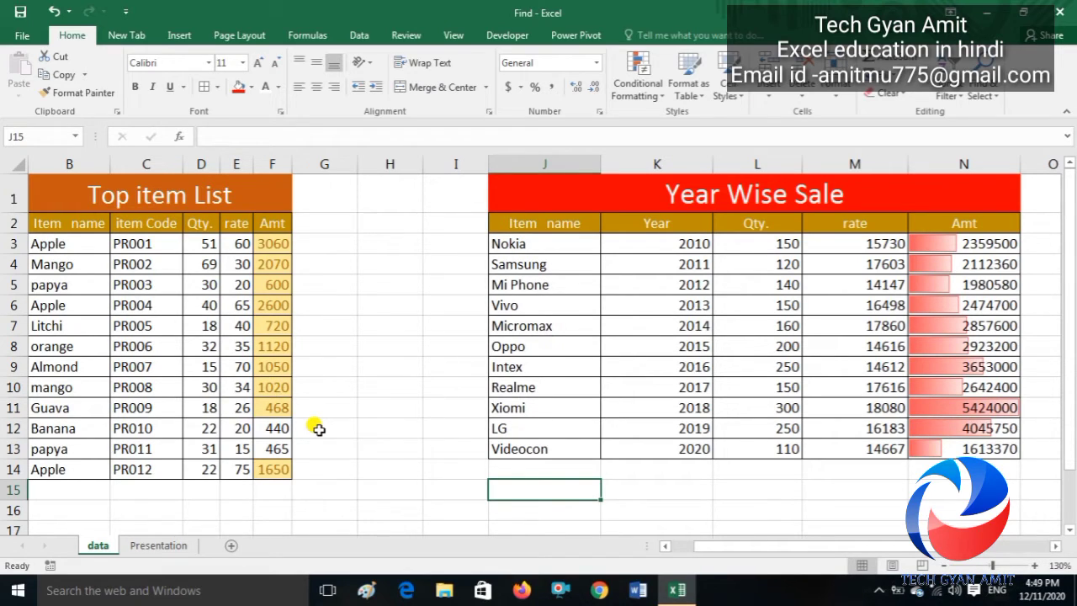
# Draw a rounded rectangle on the Presentation sheet, spanning about D2 to J4
pyautogui.click(159, 546)
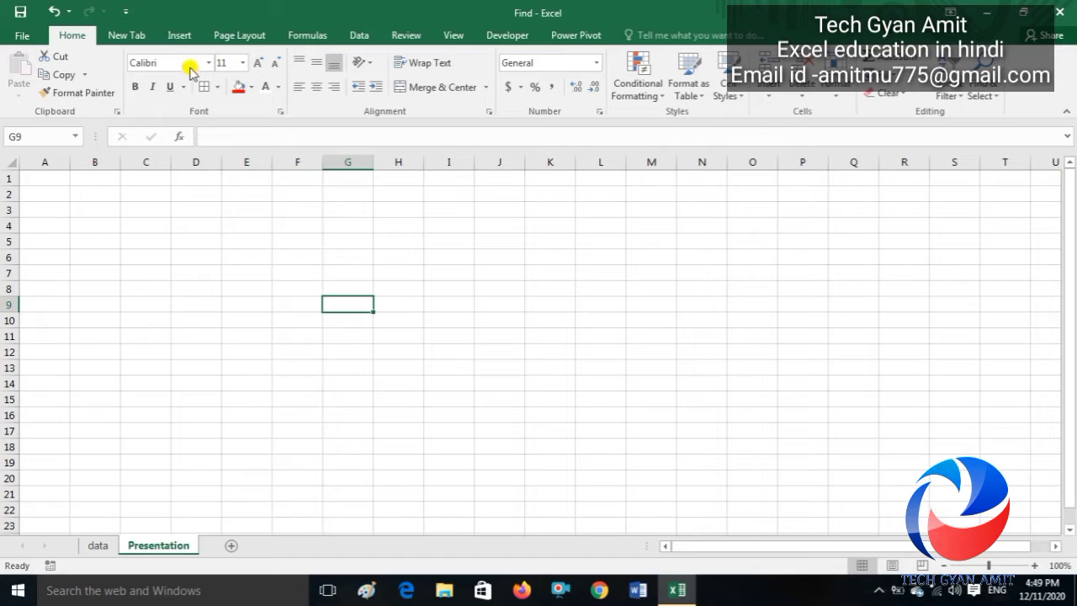
pyautogui.click(181, 37)
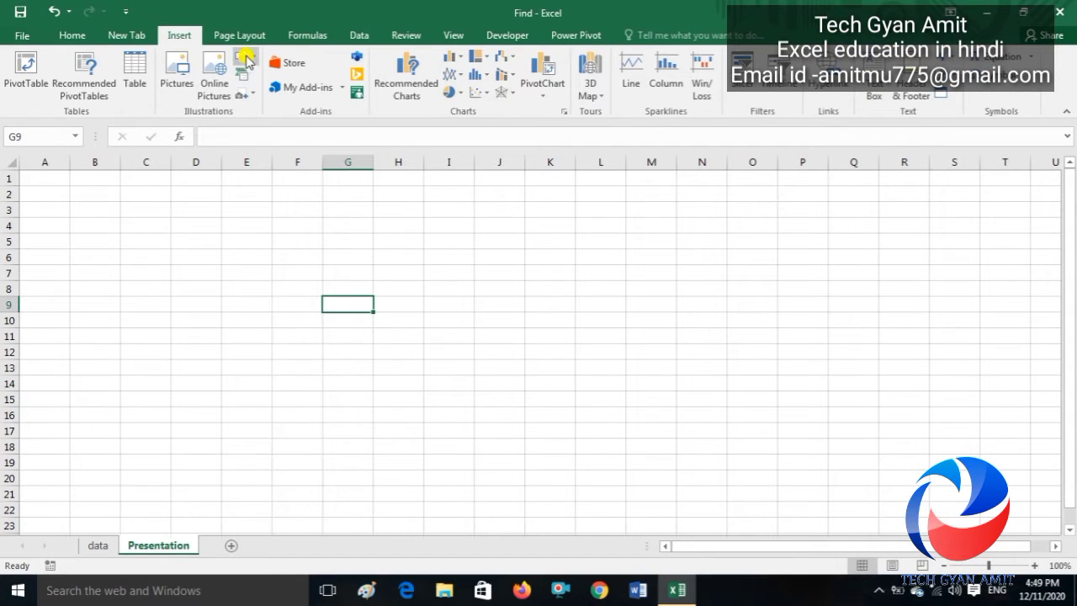
pyautogui.click(242, 59)
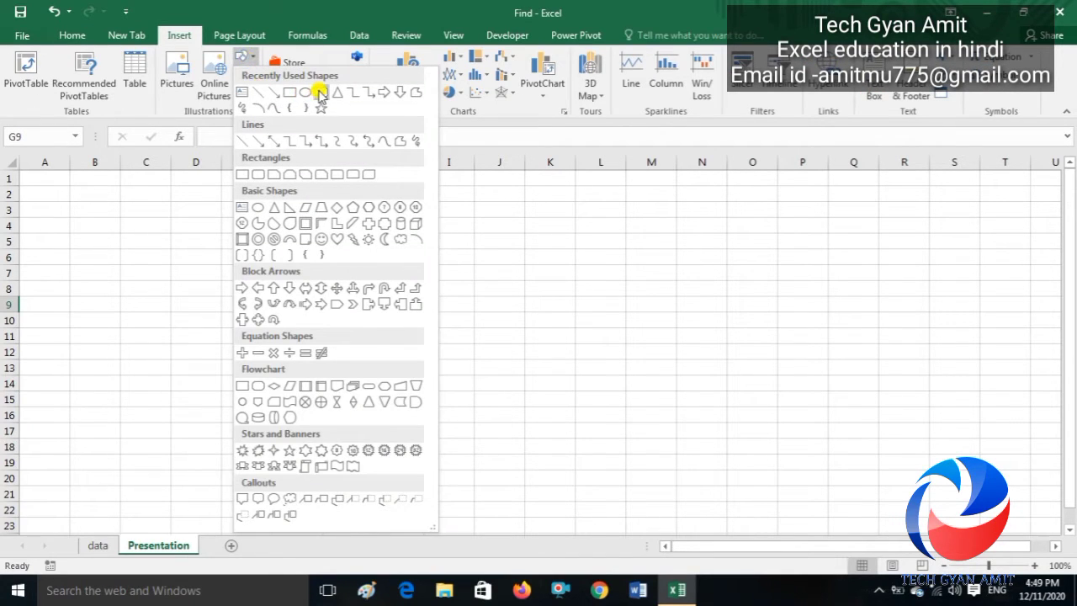
pyautogui.click(318, 92)
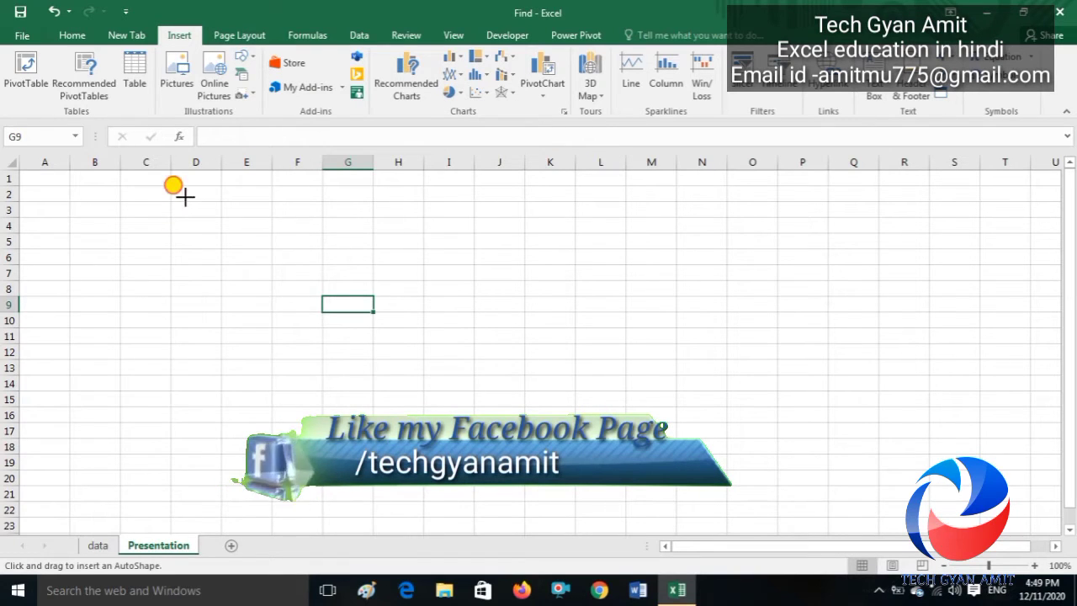
pyautogui.moveTo(185, 198); pyautogui.dragTo(426, 249)
pyautogui.moveTo(486, 234); pyautogui.dragTo(498, 229)
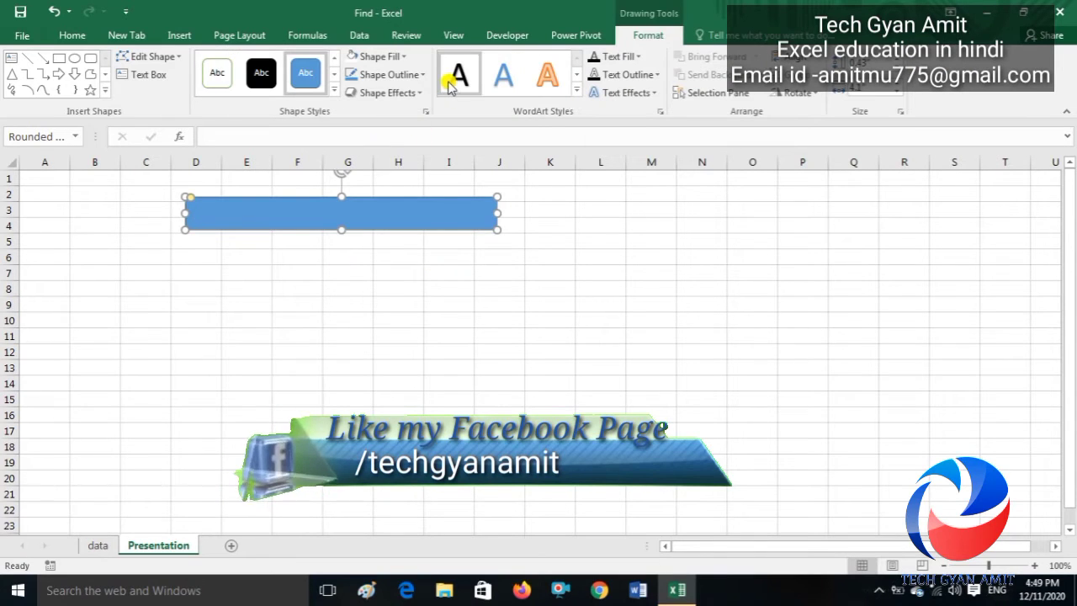
# Apply the first preset shape effect to the rounded rectangle and deselect it
pyautogui.click(417, 92)
pyautogui.moveTo(418, 119)
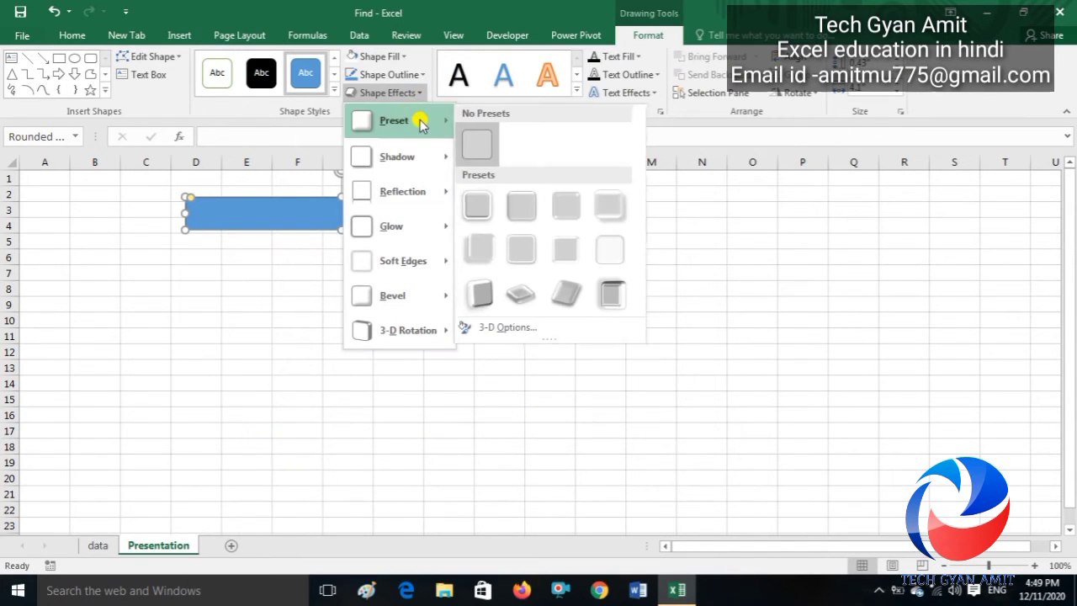
pyautogui.click(480, 203)
pyautogui.click(357, 299)
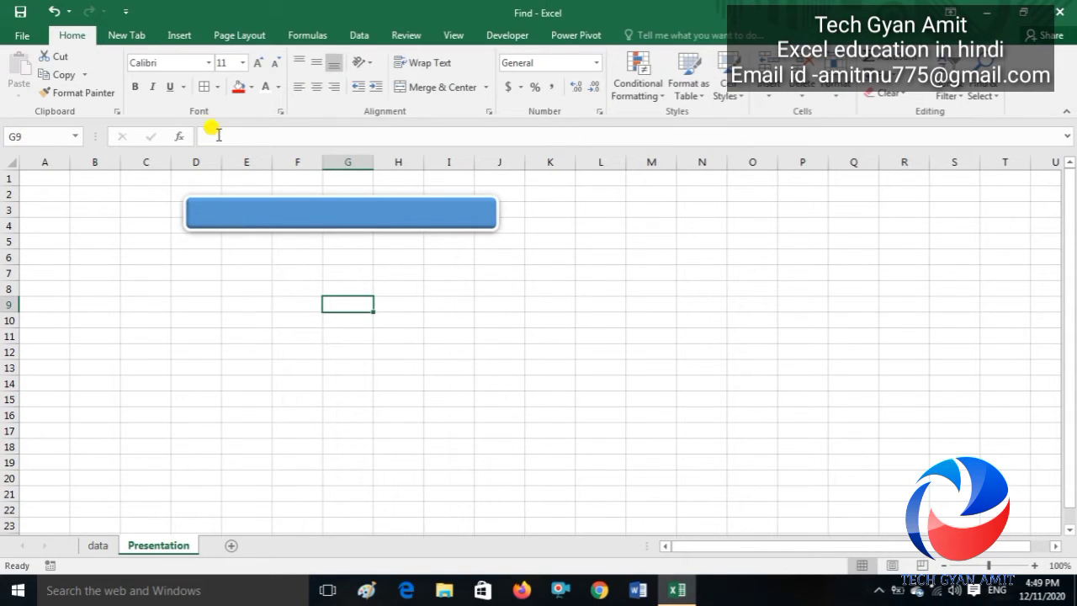
# Insert an option button form control below the rounded rectangle, around D6:F8, and duplicate it
pyautogui.click(507, 37)
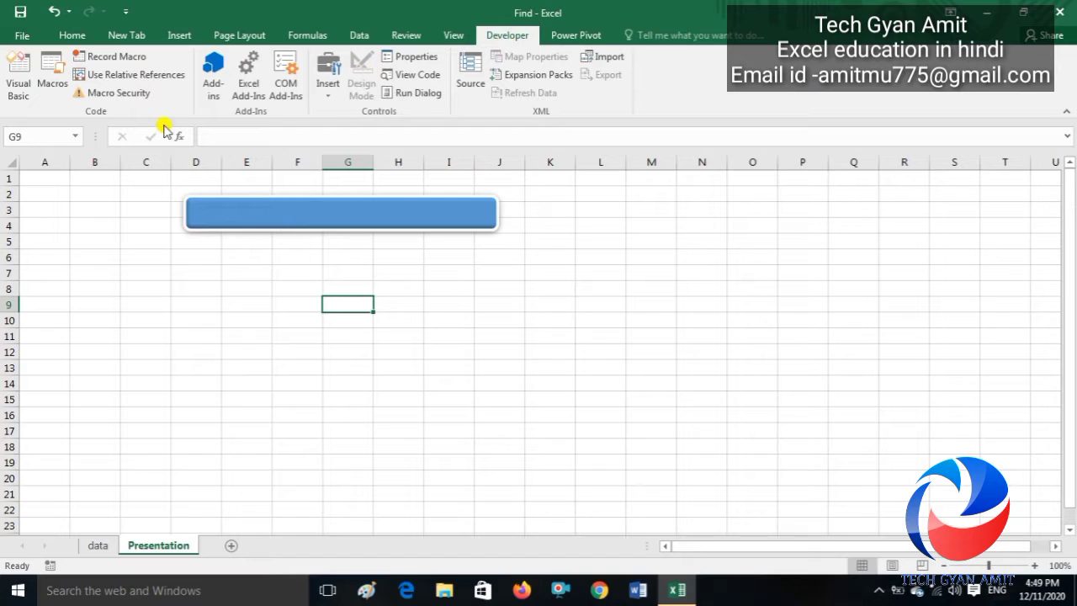
pyautogui.click(327, 84)
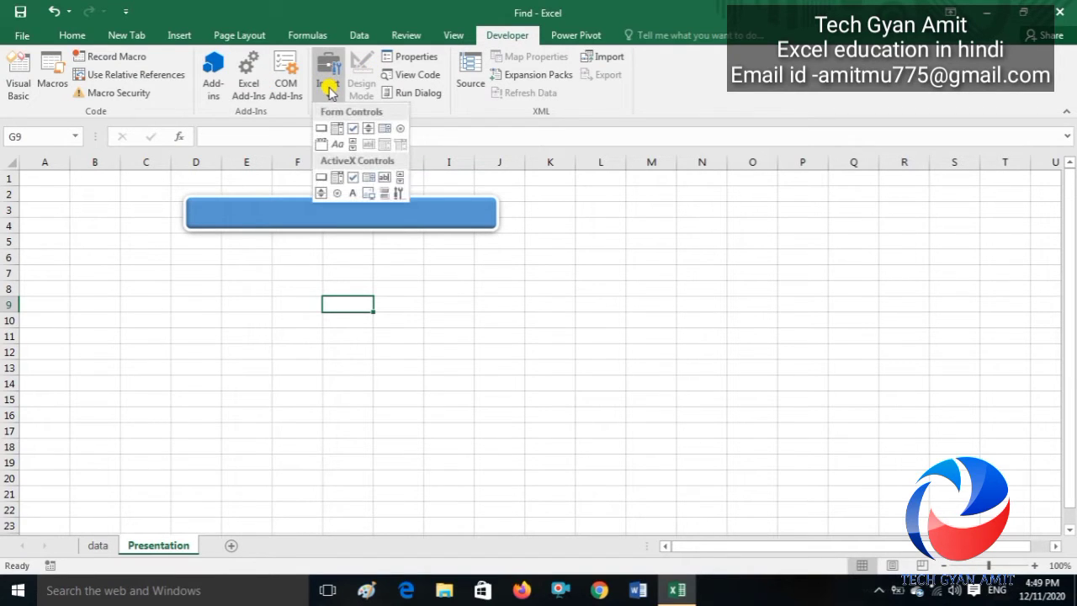
pyautogui.click(400, 128)
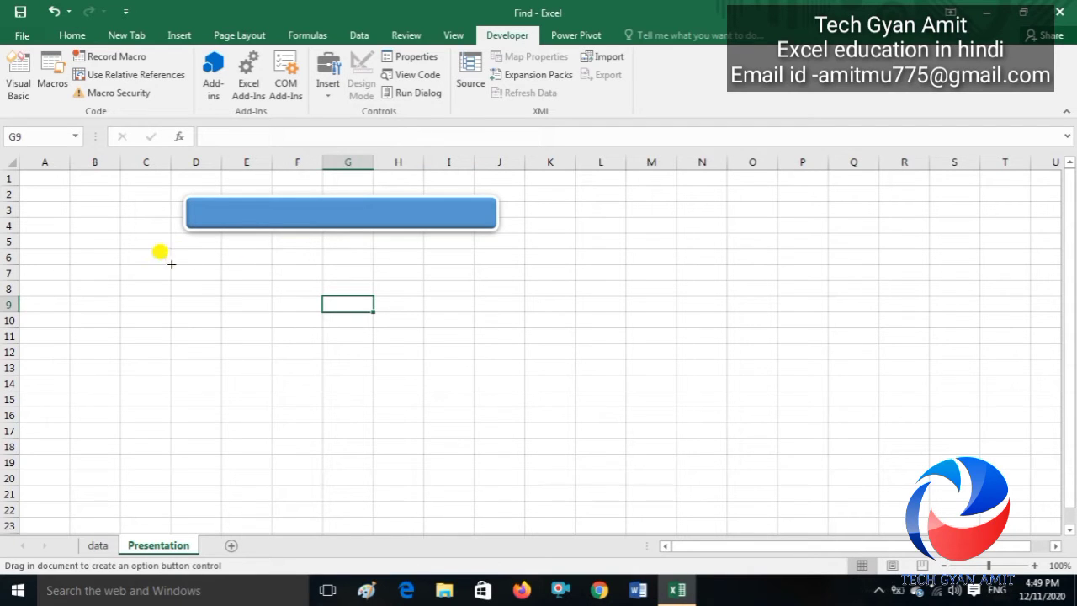
pyautogui.moveTo(169, 260)
pyautogui.mouseDown()
pyautogui.moveTo(216, 307)
pyautogui.moveTo(283, 284)
pyautogui.mouseUp()
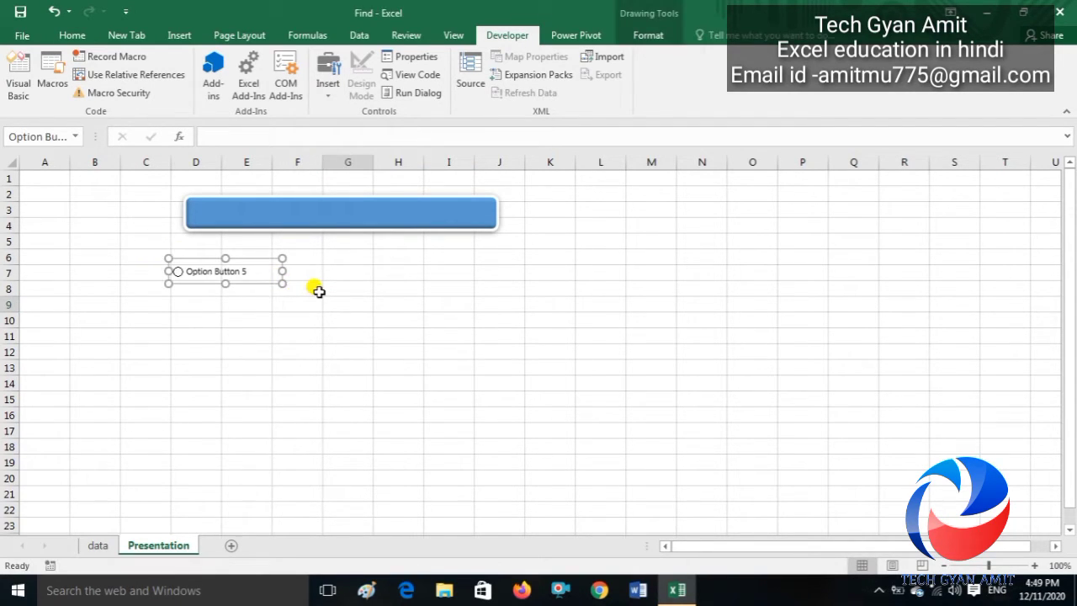
pyautogui.hotkey('ctrl', 'd')
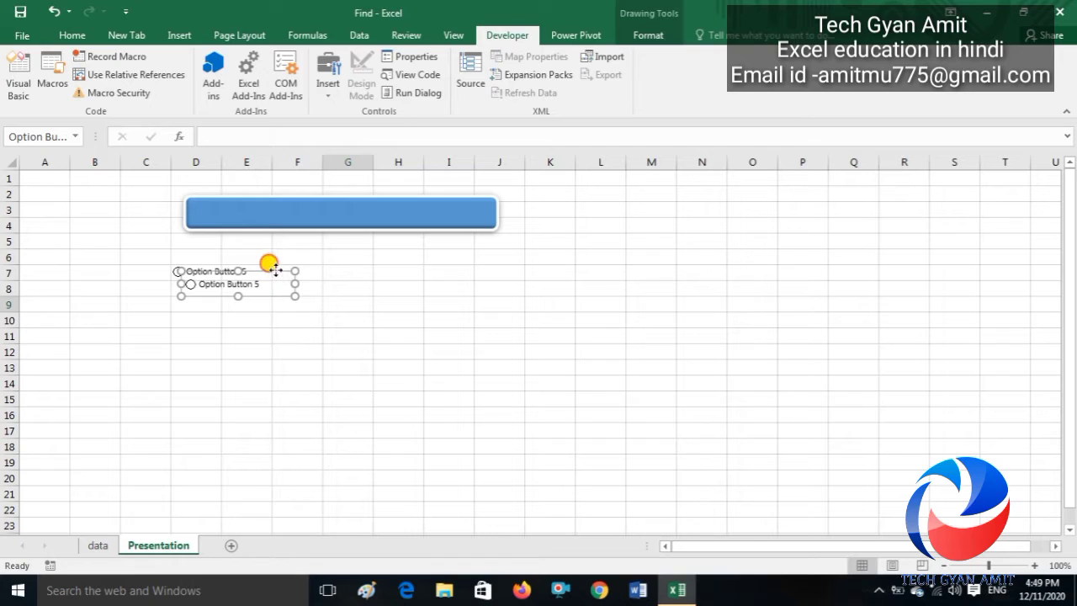
# Place the duplicated option button beside the original, around F6:H7, and relabel it Year Sale
pyautogui.moveTo(274, 264); pyautogui.dragTo(379, 257)
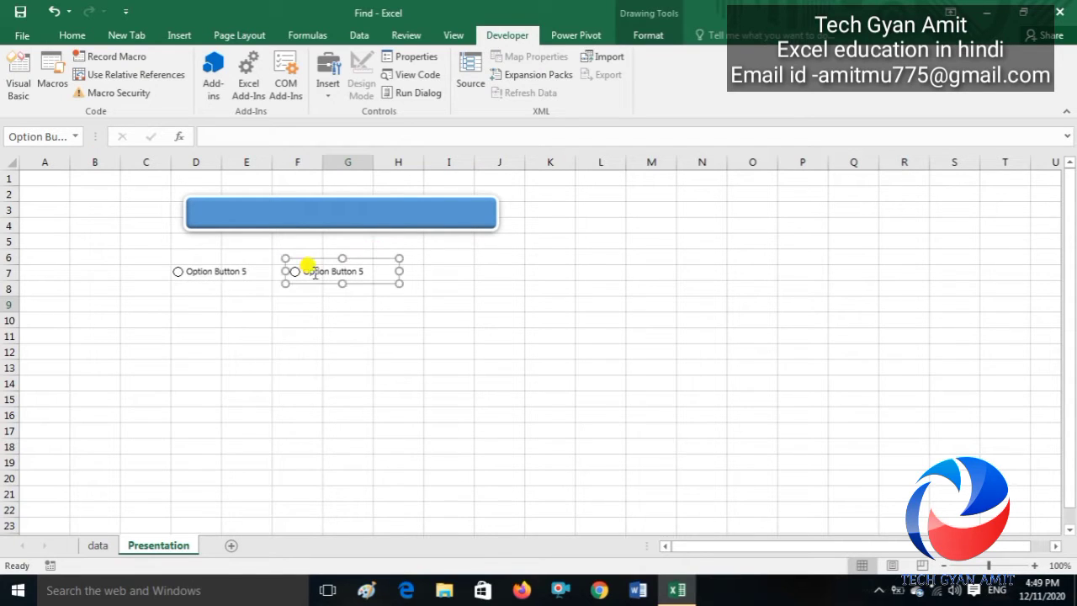
pyautogui.rightClick(362, 271)
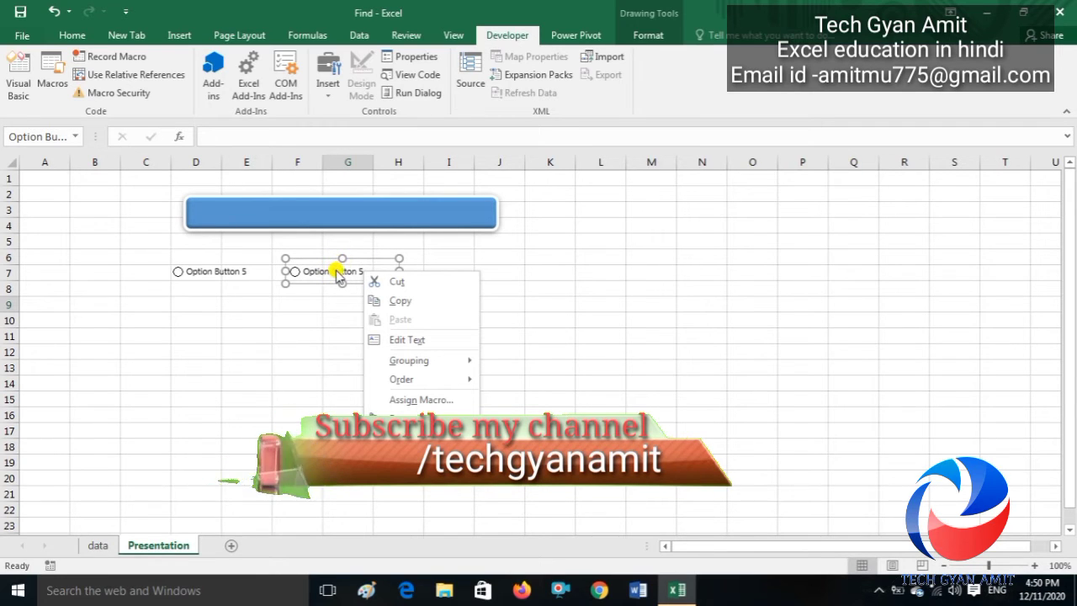
pyautogui.click(408, 340)
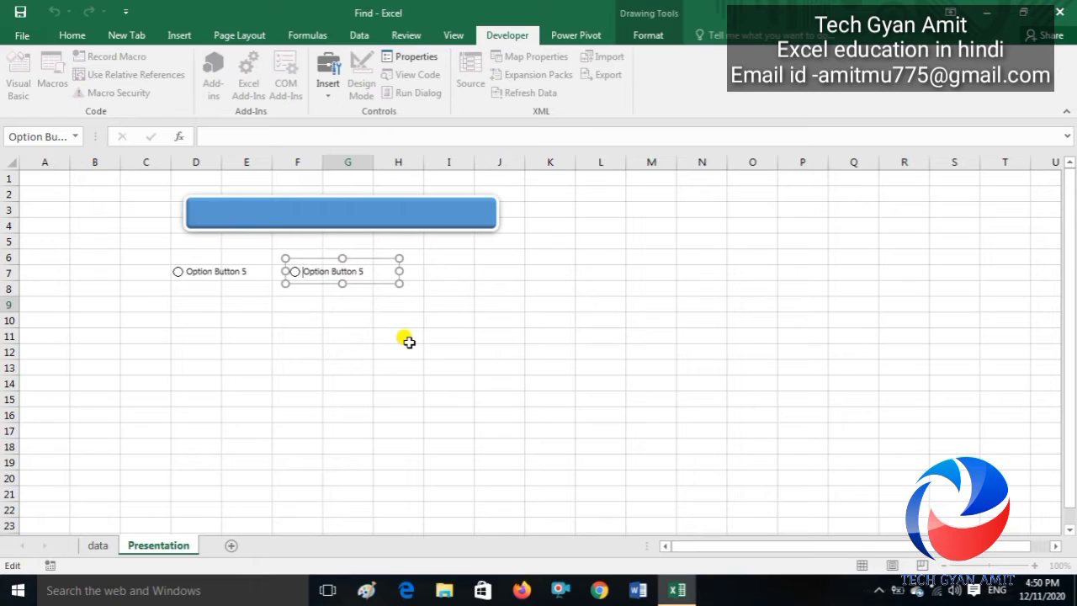
pyautogui.press('Delete')
pyautogui.press('Delete')
pyautogui.press('Delete')
pyautogui.press('Delete')
pyautogui.press('Delete')
pyautogui.press('Delete')
pyautogui.press('Delete')
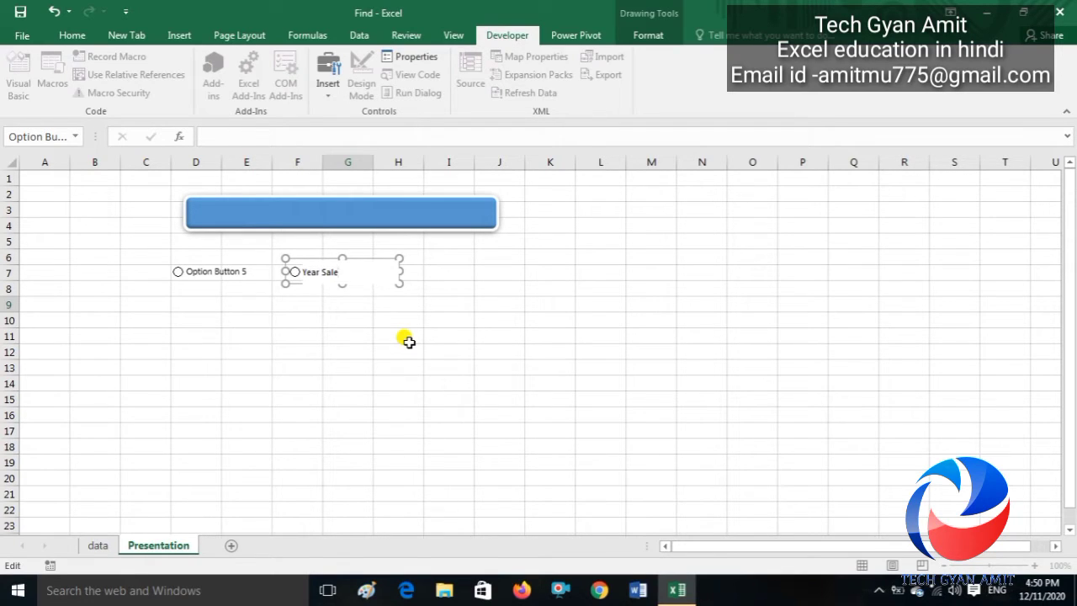
pyautogui.click(409, 342)
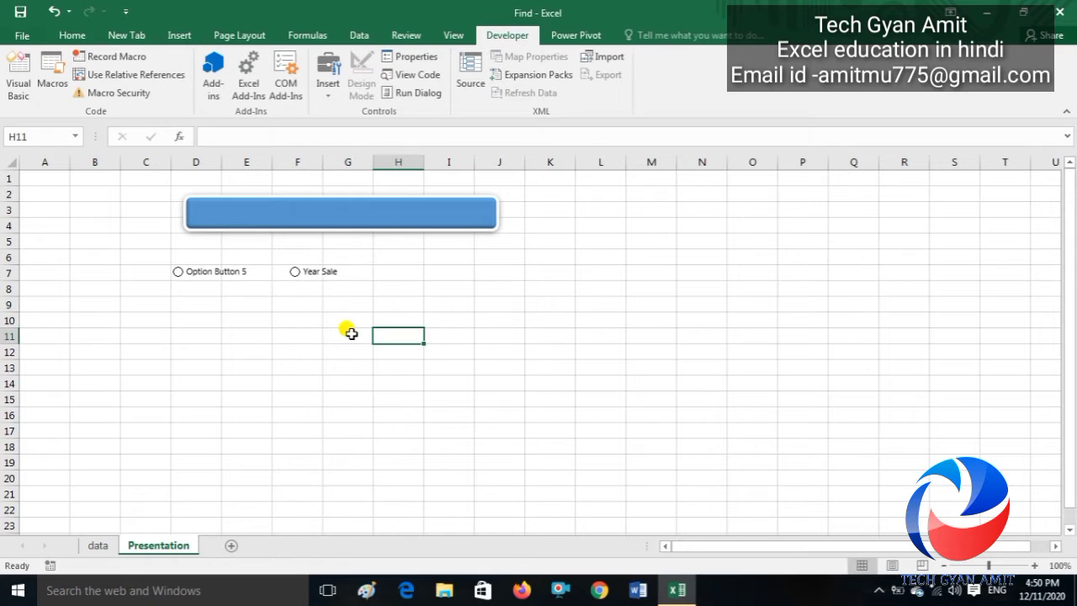
# Relabel the original option button Top List
pyautogui.rightClick(223, 278)
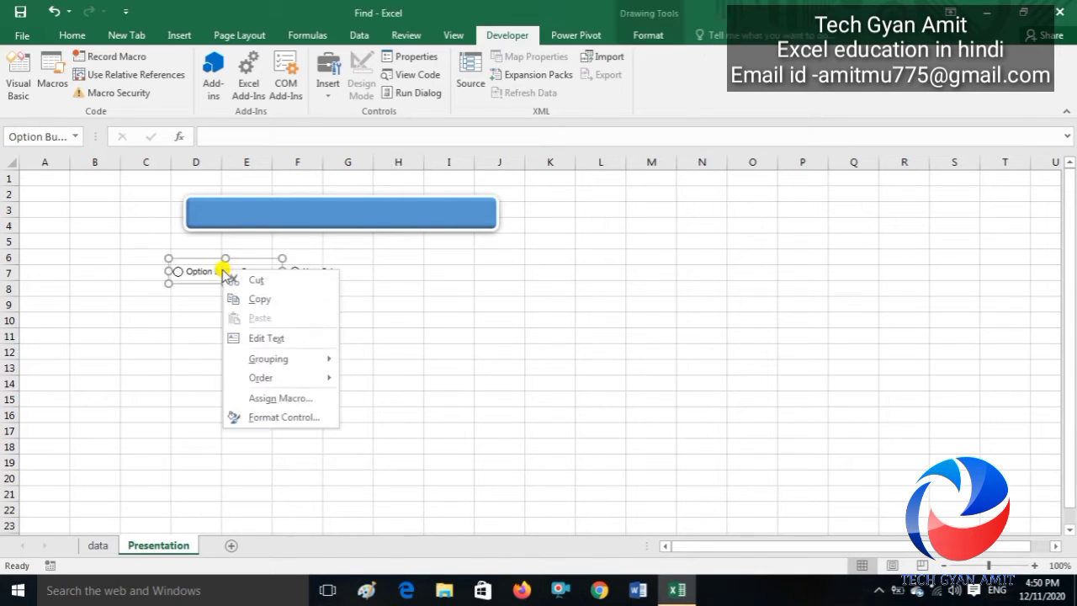
pyautogui.click(267, 340)
pyautogui.press('Delete')
pyautogui.press('Delete')
pyautogui.press('Delete')
pyautogui.press('Delete')
pyautogui.press('Delete')
pyautogui.press('Delete')
pyautogui.press('Delete')
pyautogui.press('Delete')
pyautogui.press('Delete')
pyautogui.press('Delete')
pyautogui.press('Delete')
pyautogui.press('Delete')
pyautogui.press('Delete')
pyautogui.press('Delete')
pyautogui.press('Delete')
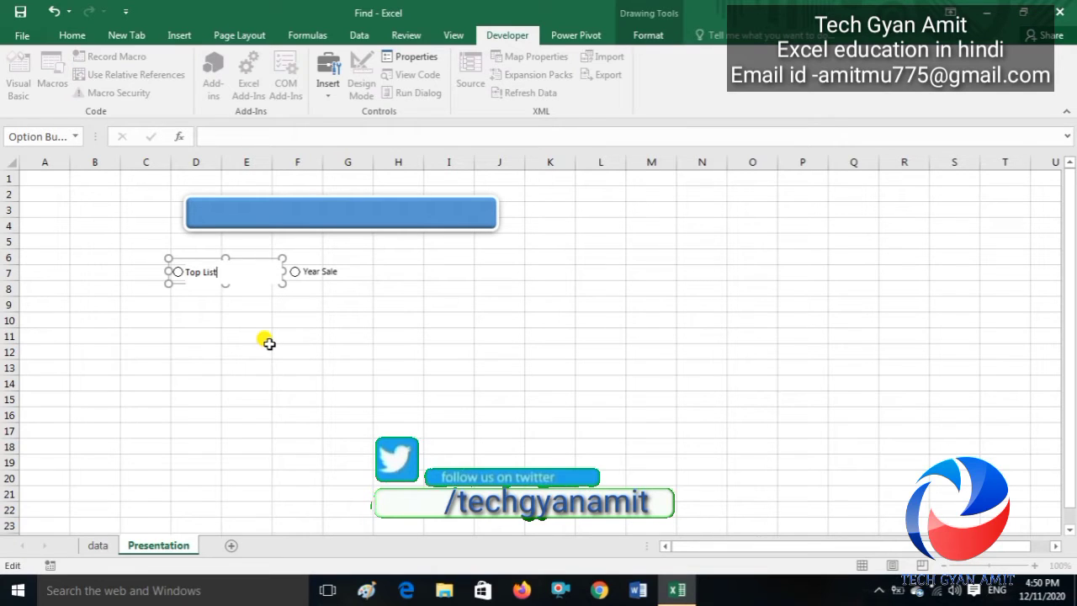
pyautogui.click(268, 343)
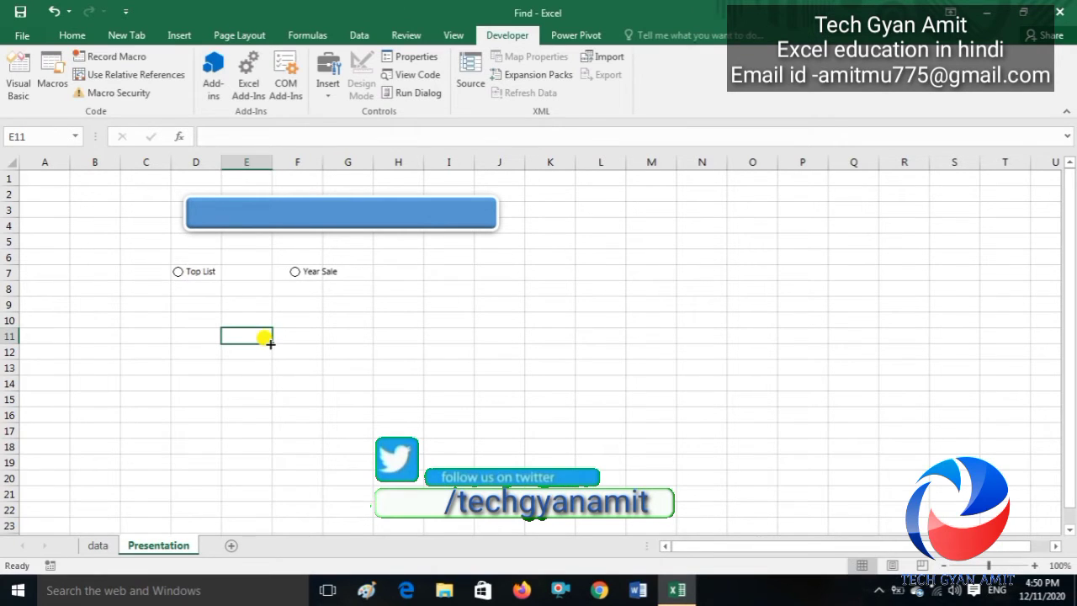
# Move both option buttons onto the rounded rectangle, Top List near its left end and Year Sale near its right end
pyautogui.rightClick(202, 276)
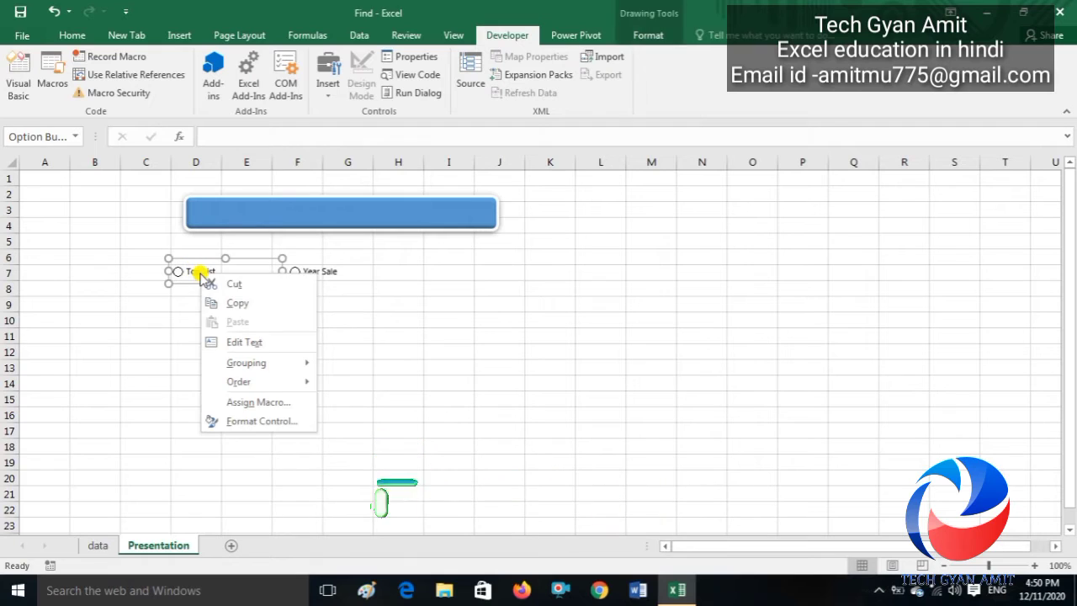
pyautogui.click(208, 260)
pyautogui.moveTo(207, 255); pyautogui.dragTo(239, 190)
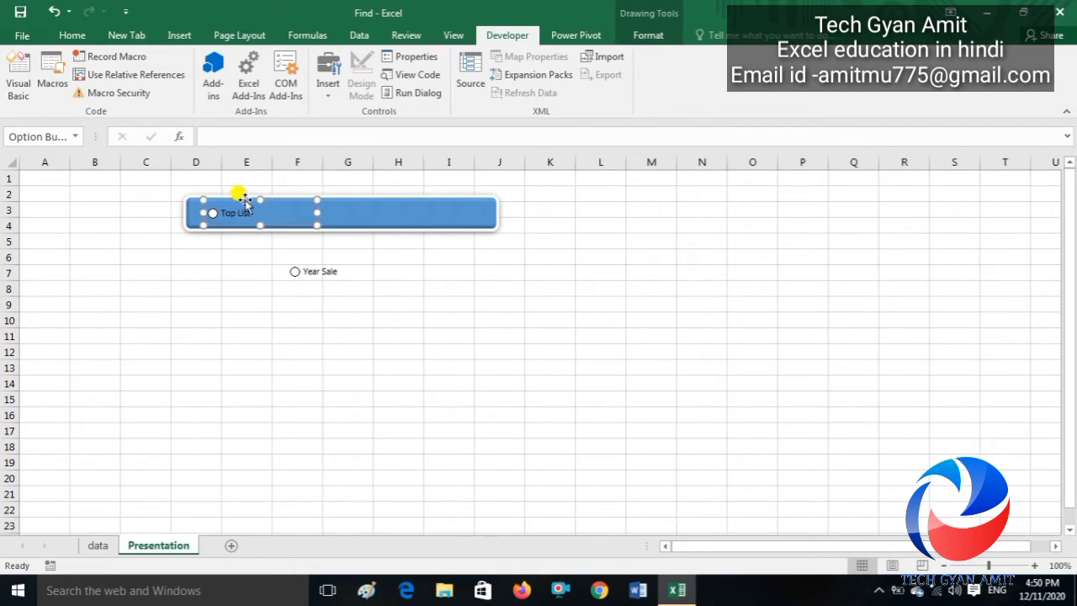
pyautogui.rightClick(332, 265)
pyautogui.click(328, 257)
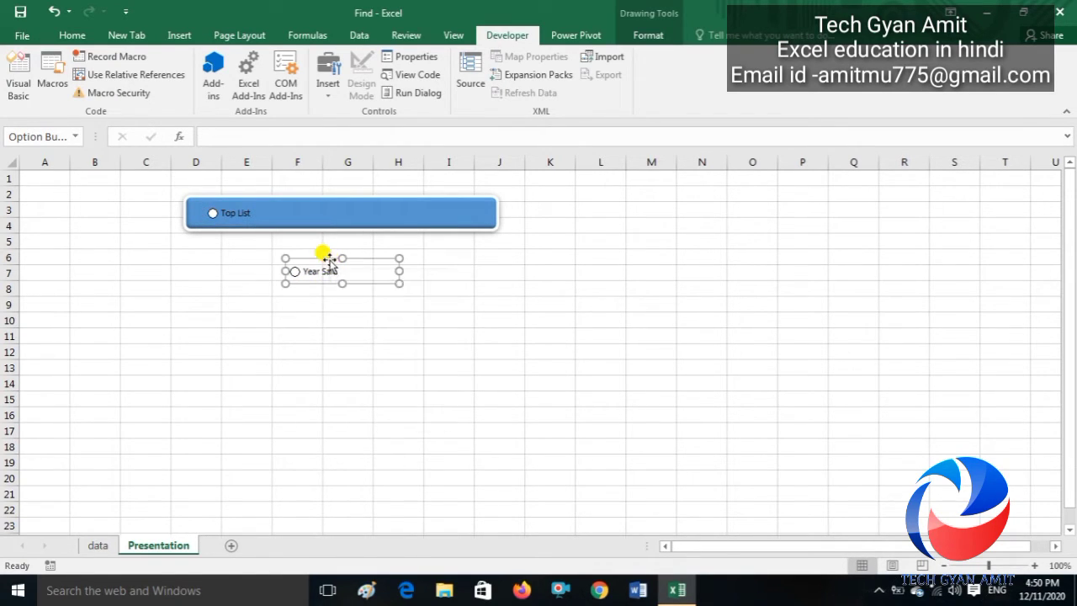
pyautogui.moveTo(322, 245); pyautogui.dragTo(465, 194)
pyautogui.click(394, 270)
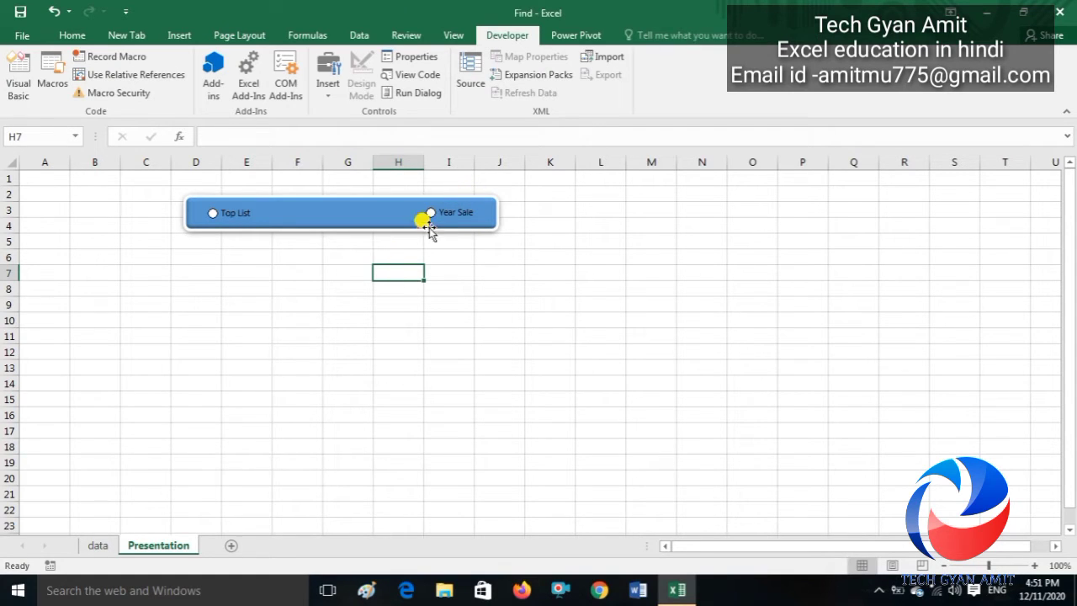
# Change the rounded rectangle's fill to white and try out the Top List and Year Sale option buttons
pyautogui.click(374, 196)
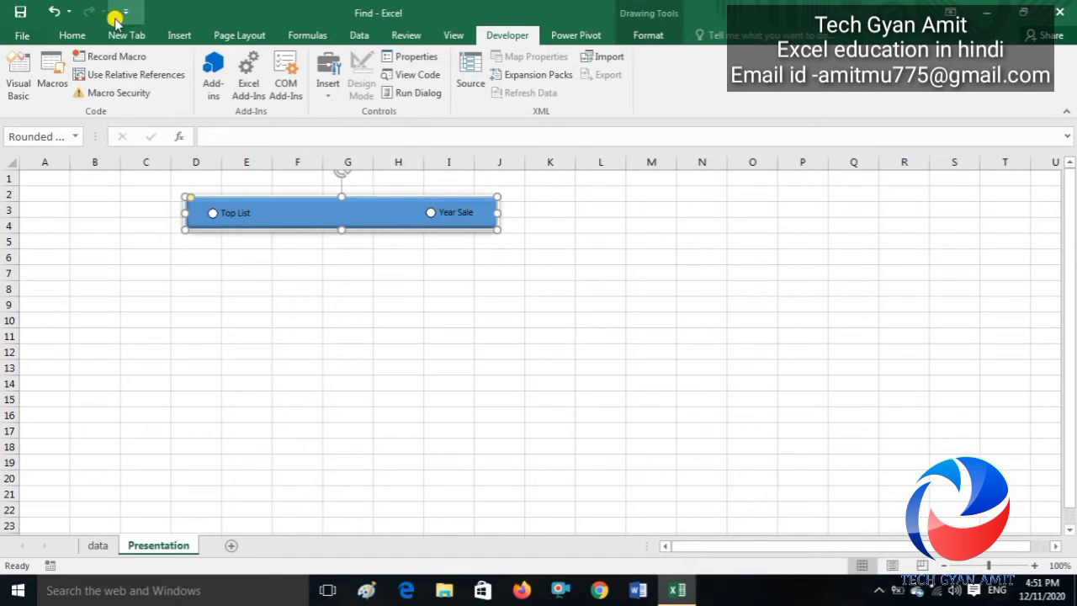
pyautogui.click(80, 35)
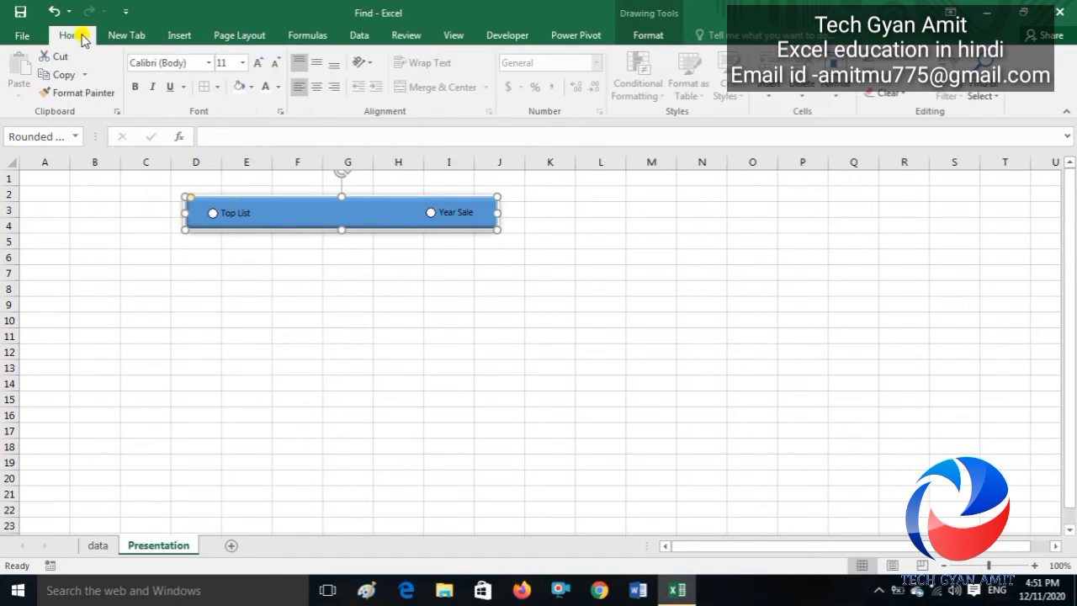
pyautogui.click(238, 86)
pyautogui.click(231, 291)
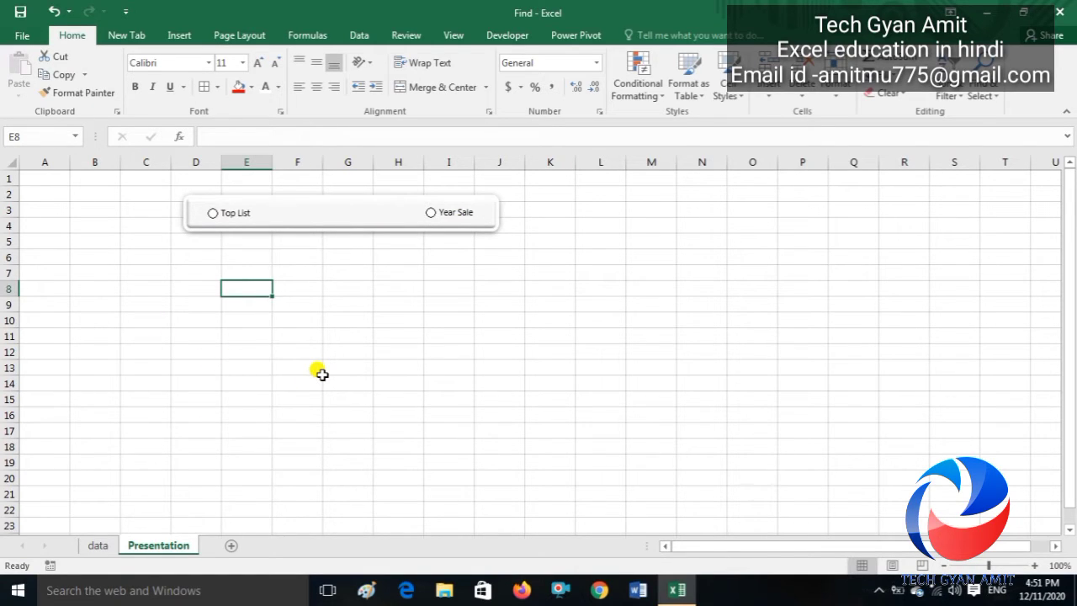
pyautogui.click(217, 217)
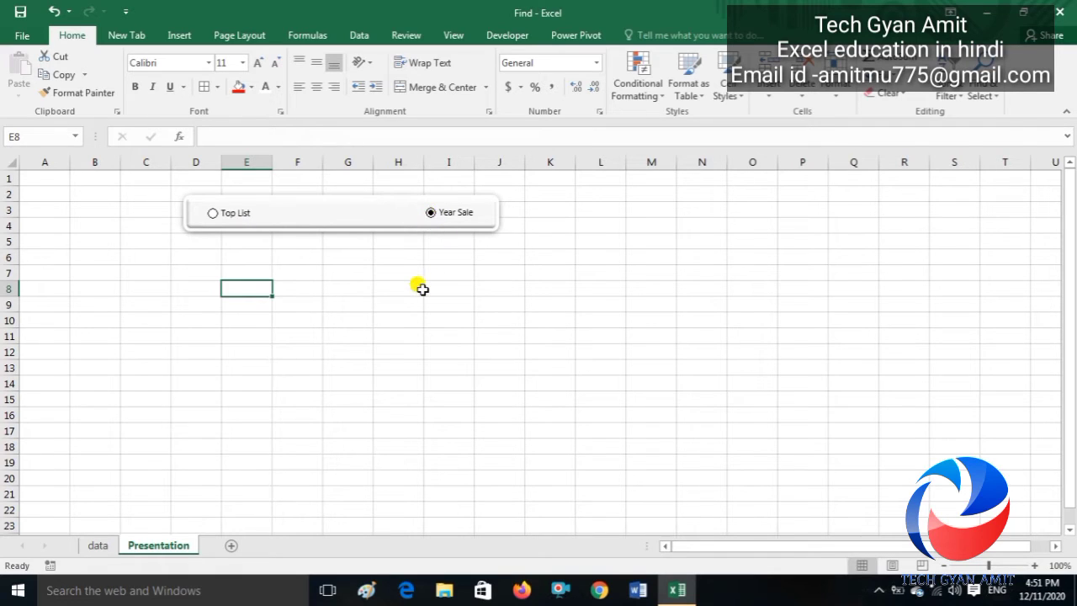
pyautogui.rightClick(235, 219)
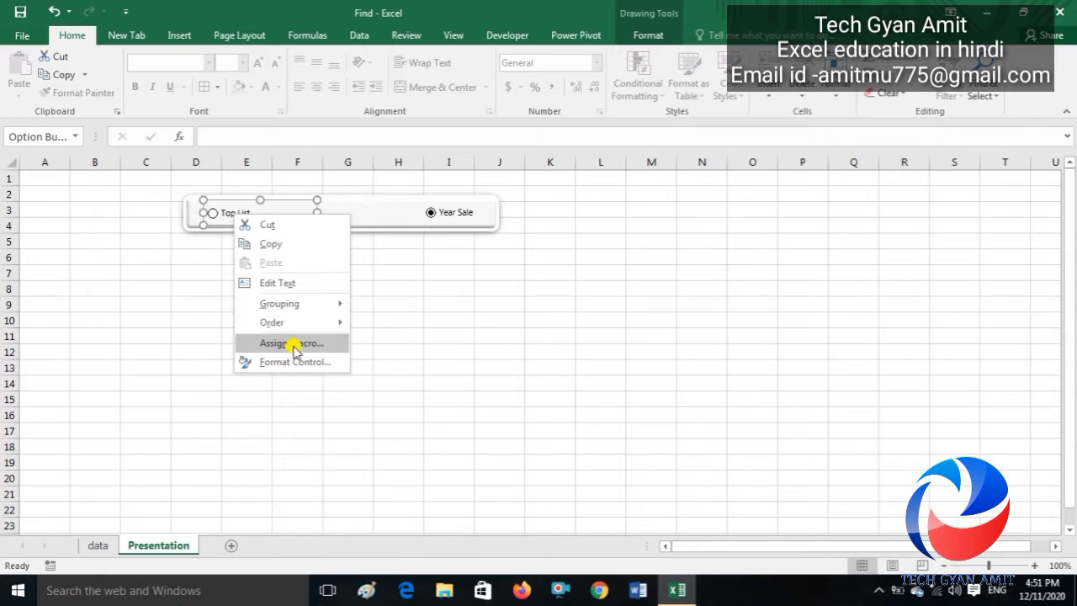
pyautogui.click(291, 343)
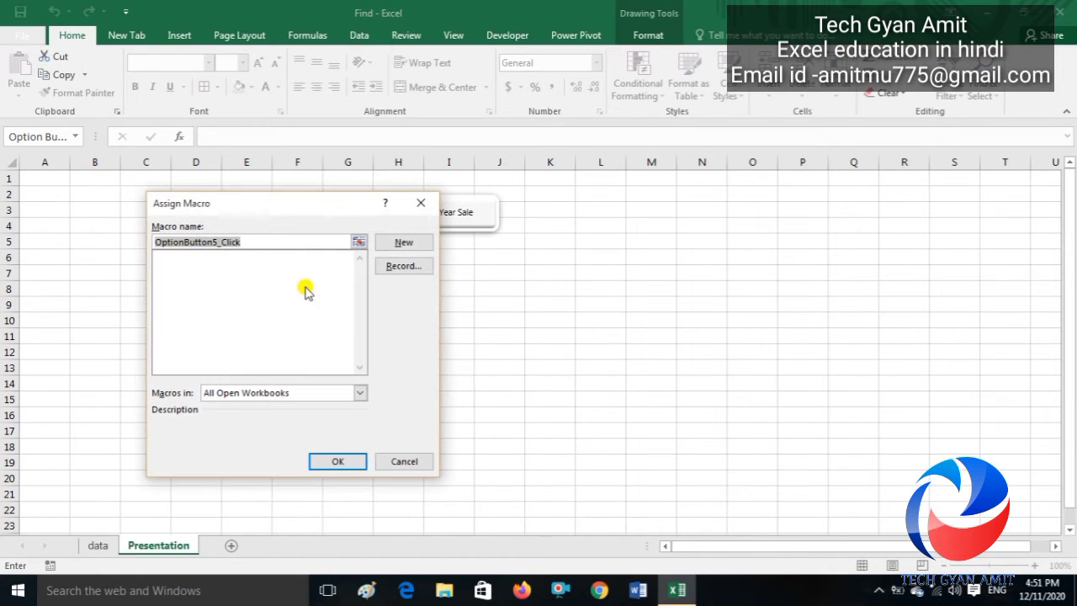
pyautogui.click(421, 205)
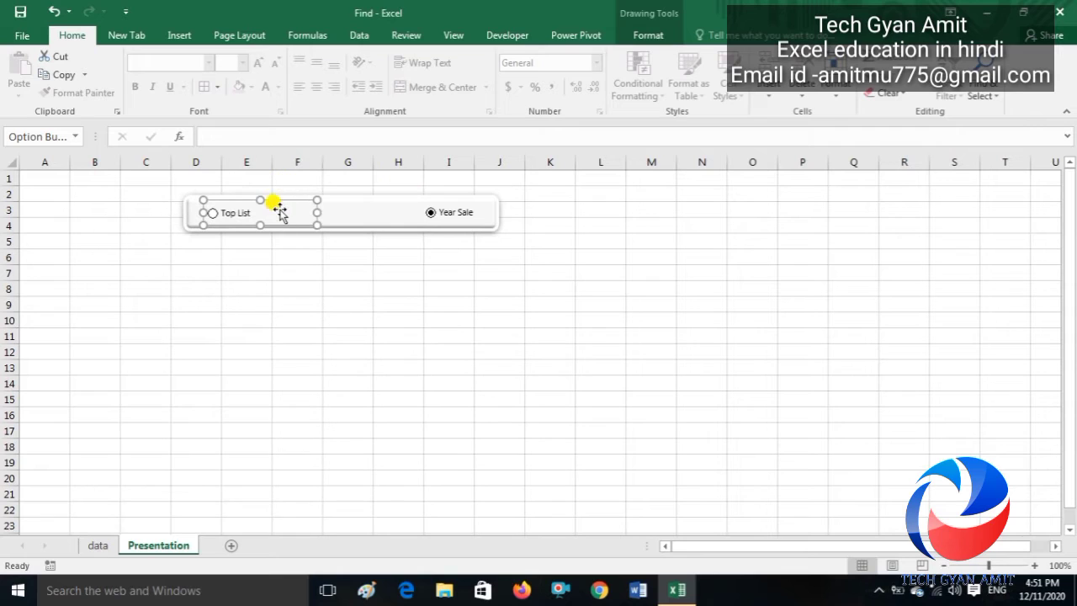
# Link the Top List option button to cell K1 and test the link by selecting Top List and Year Sale in turn
pyautogui.rightClick(280, 210)
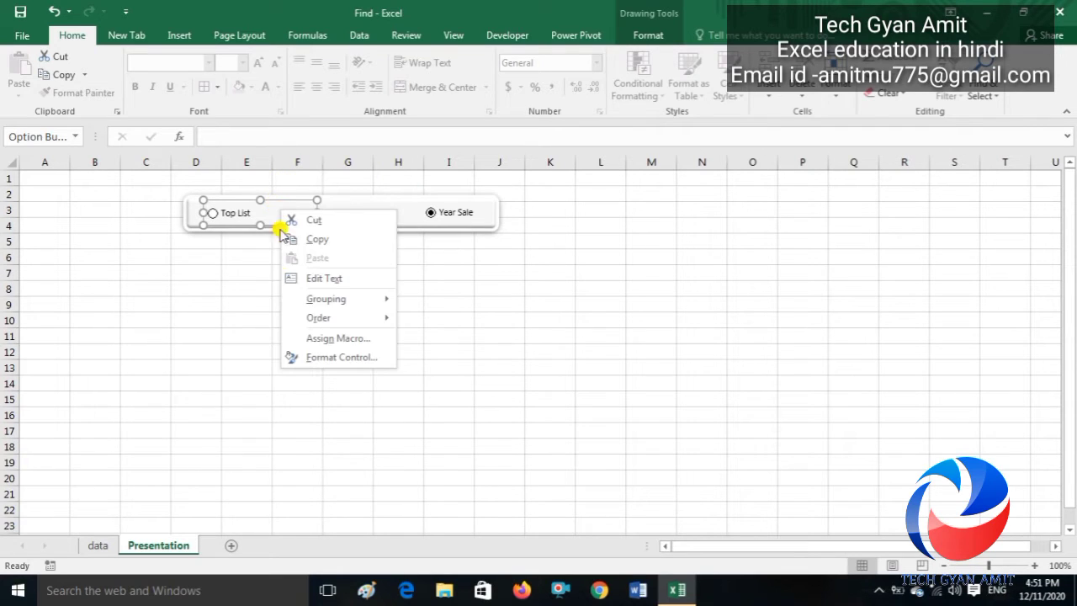
pyautogui.click(342, 358)
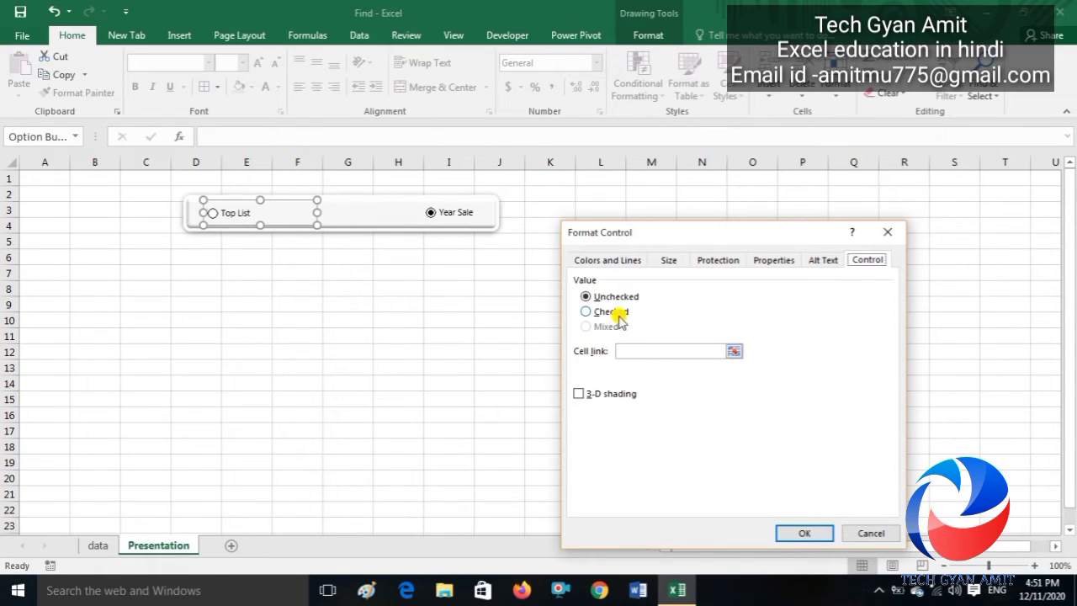
pyautogui.click(627, 349)
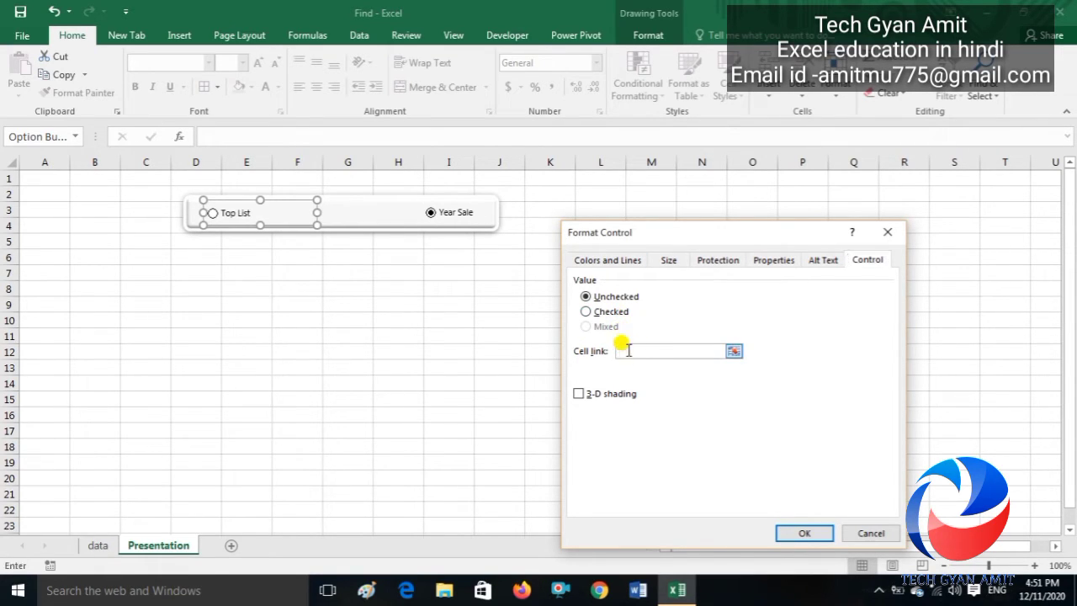
pyautogui.click(552, 178)
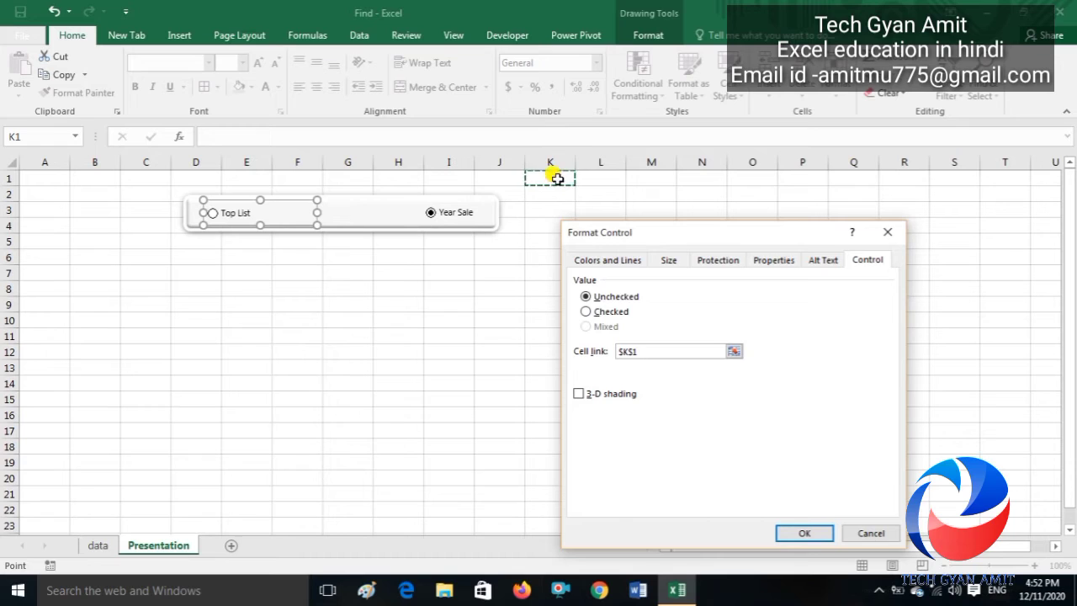
pyautogui.click(801, 536)
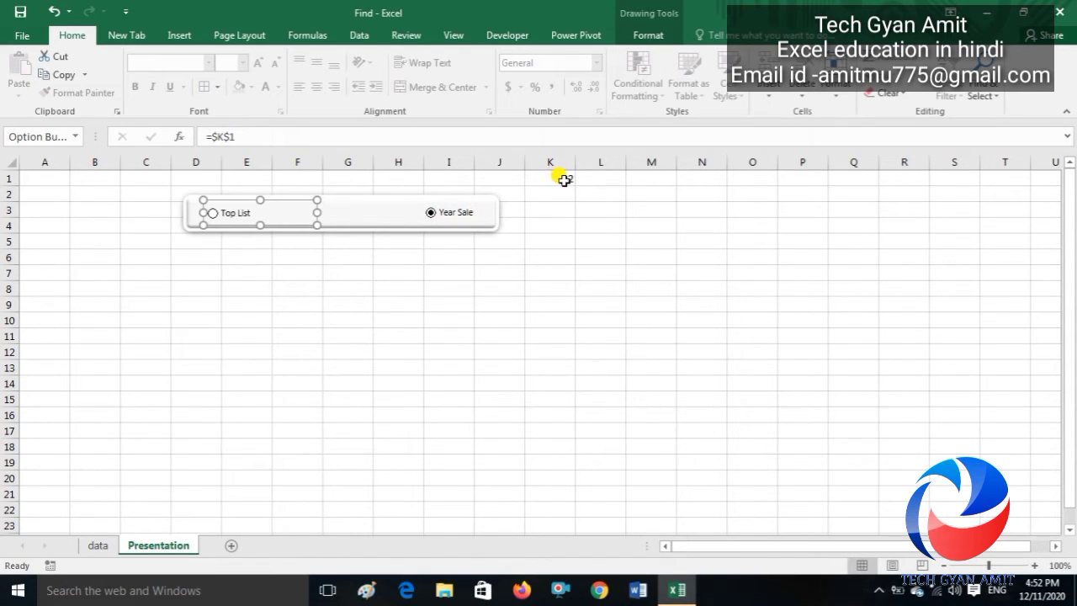
pyautogui.click(224, 268)
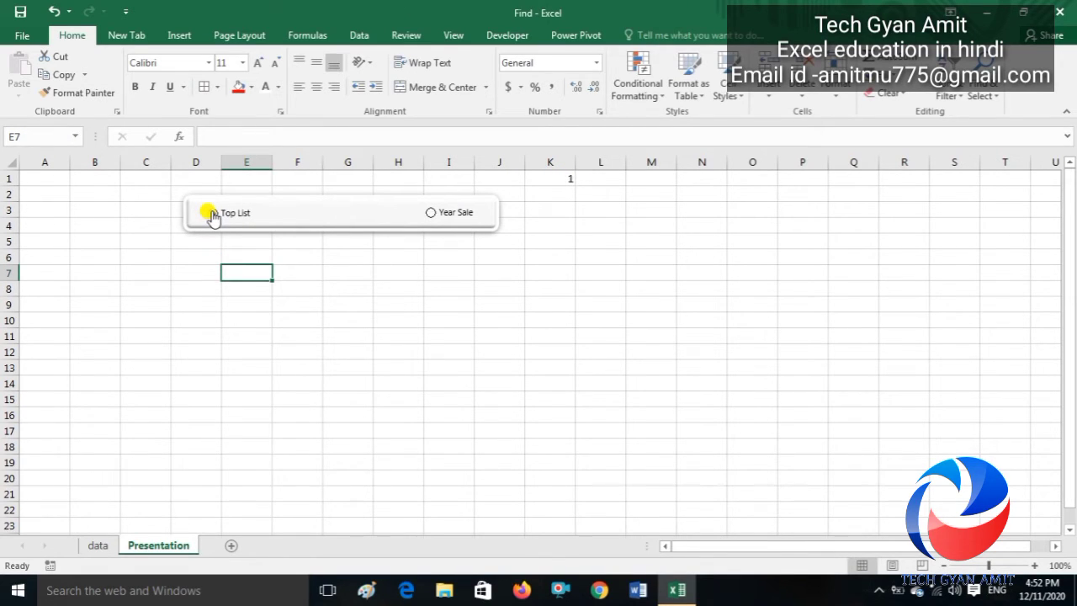
pyautogui.click(434, 213)
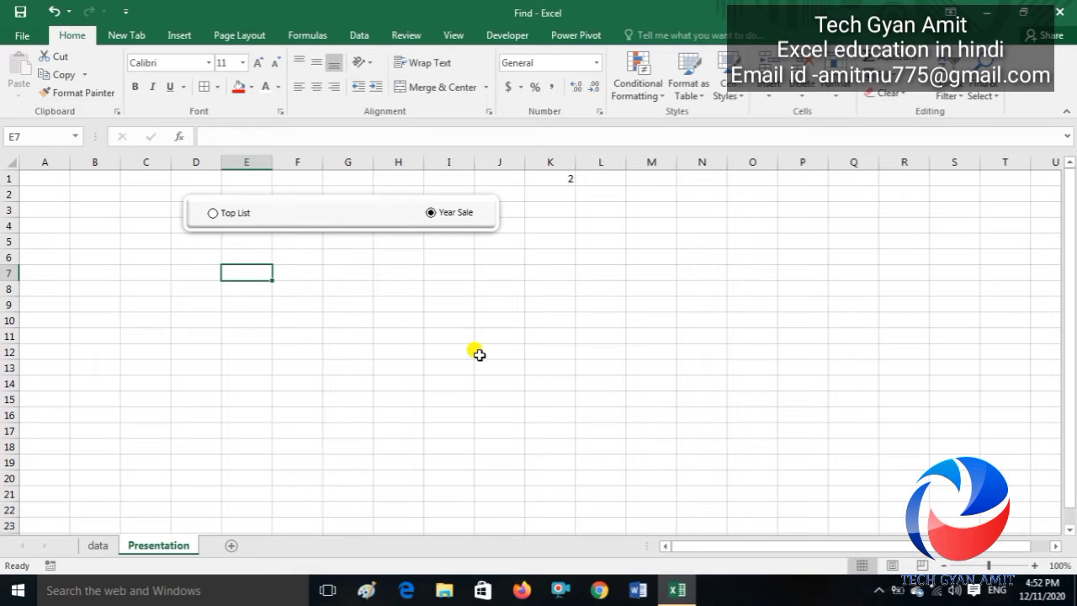
# On the data sheet, name the Top item List table range B1:F14 Top_Item and reselect the table to check its name
pyautogui.click(99, 545)
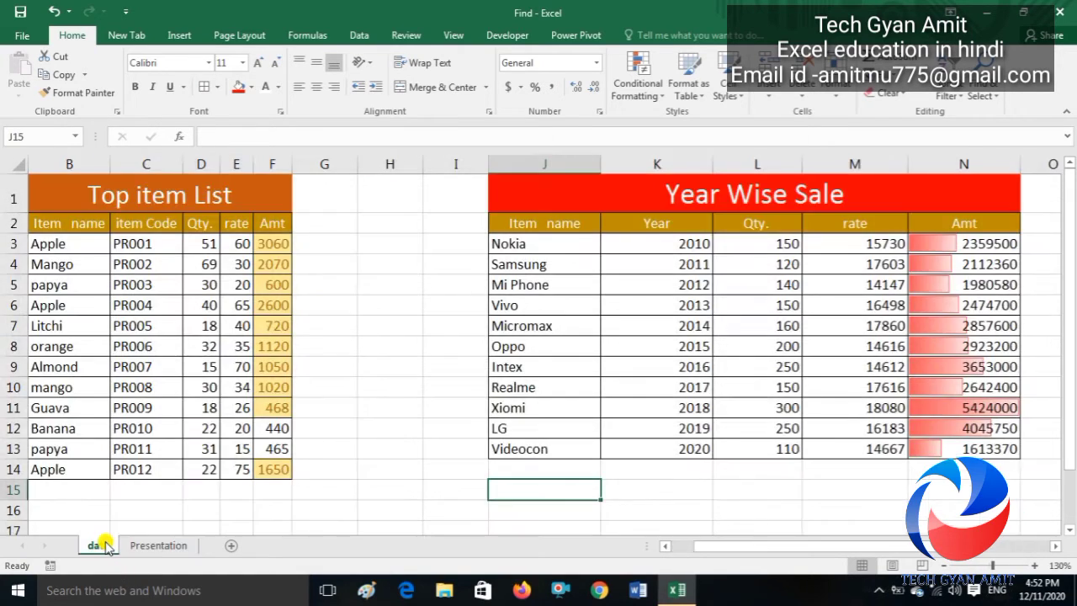
pyautogui.click(72, 195)
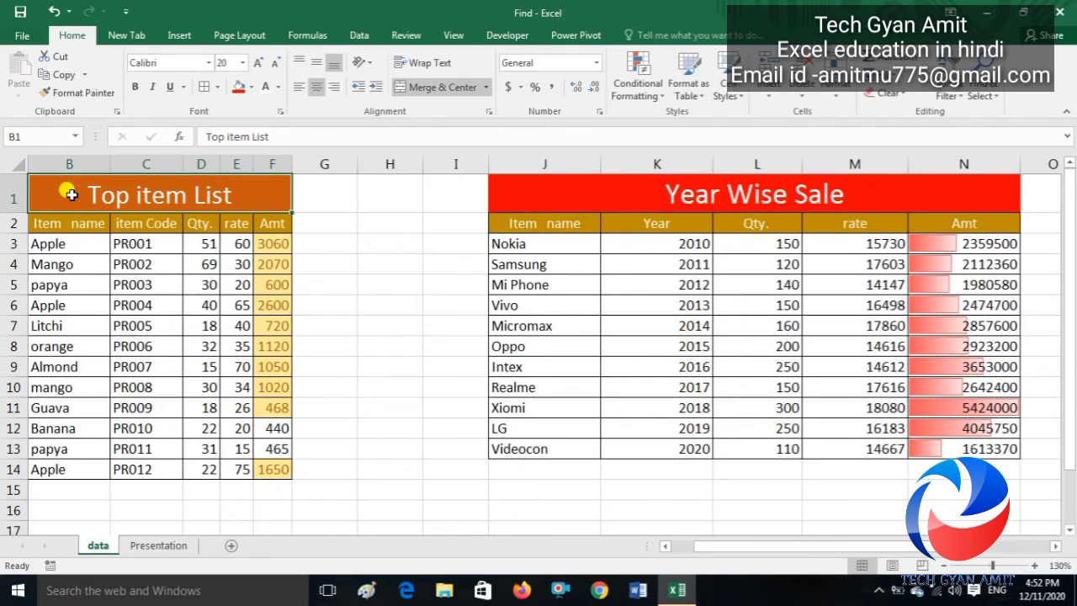
pyautogui.hotkey('ctrl', 'a')
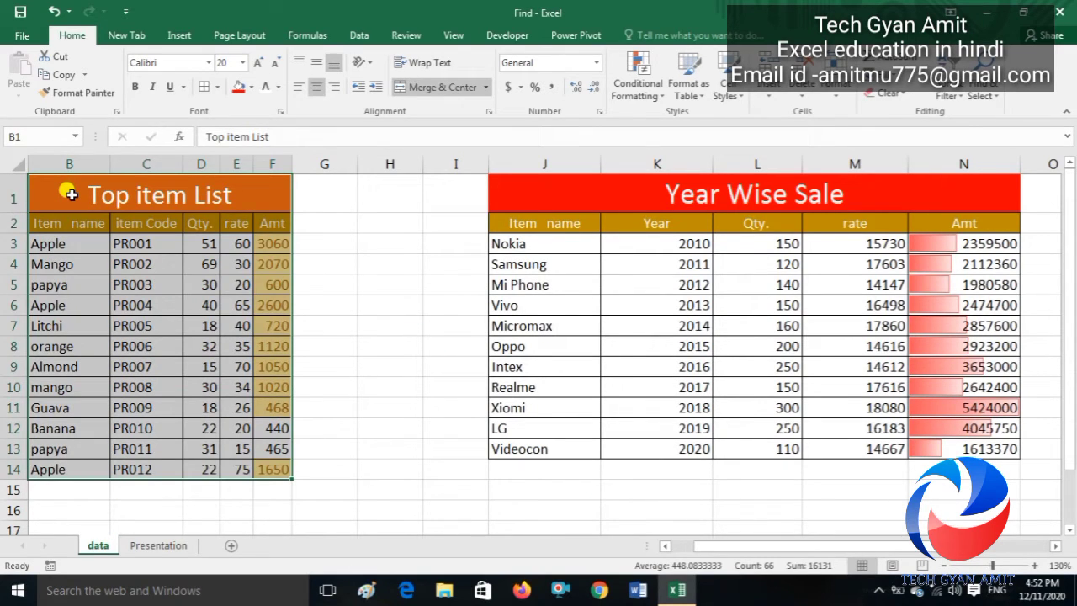
pyautogui.click(39, 135)
pyautogui.click(376, 401)
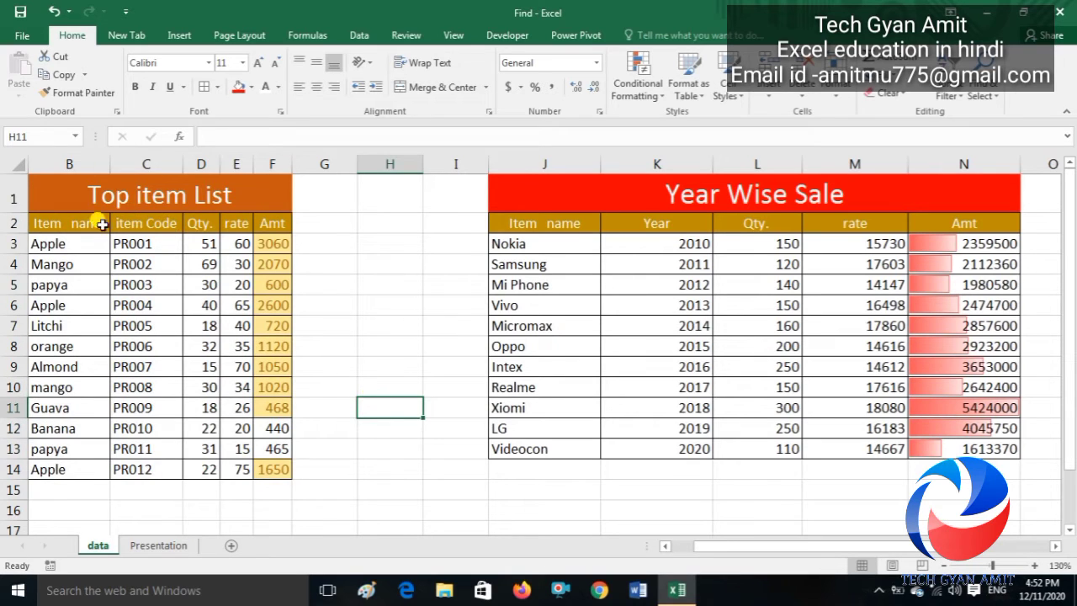
pyautogui.click(74, 193)
pyautogui.hotkey('ctrl', 'a')
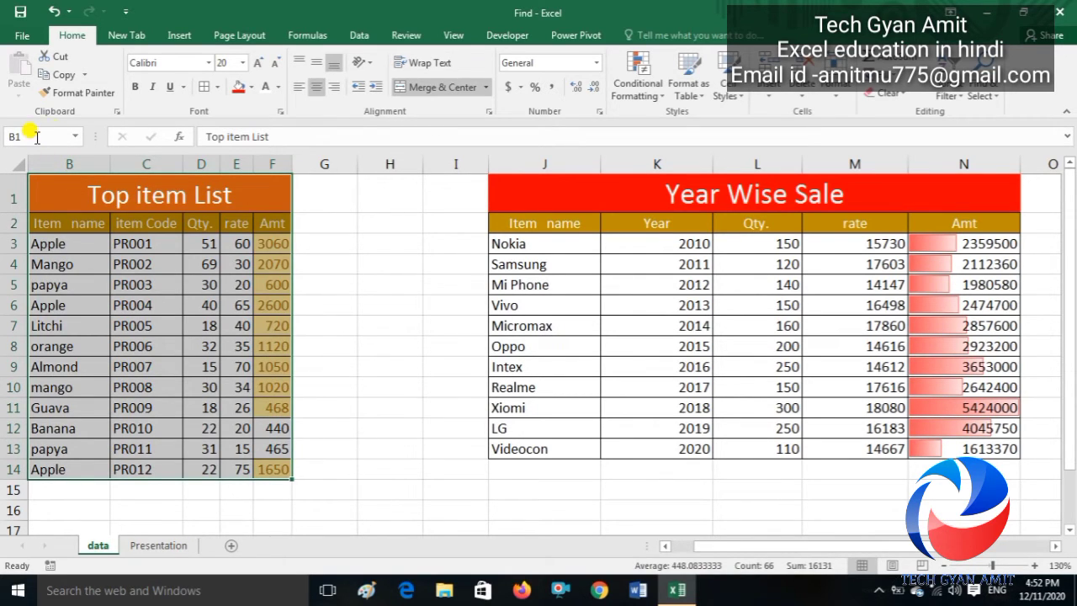
pyautogui.click(75, 136)
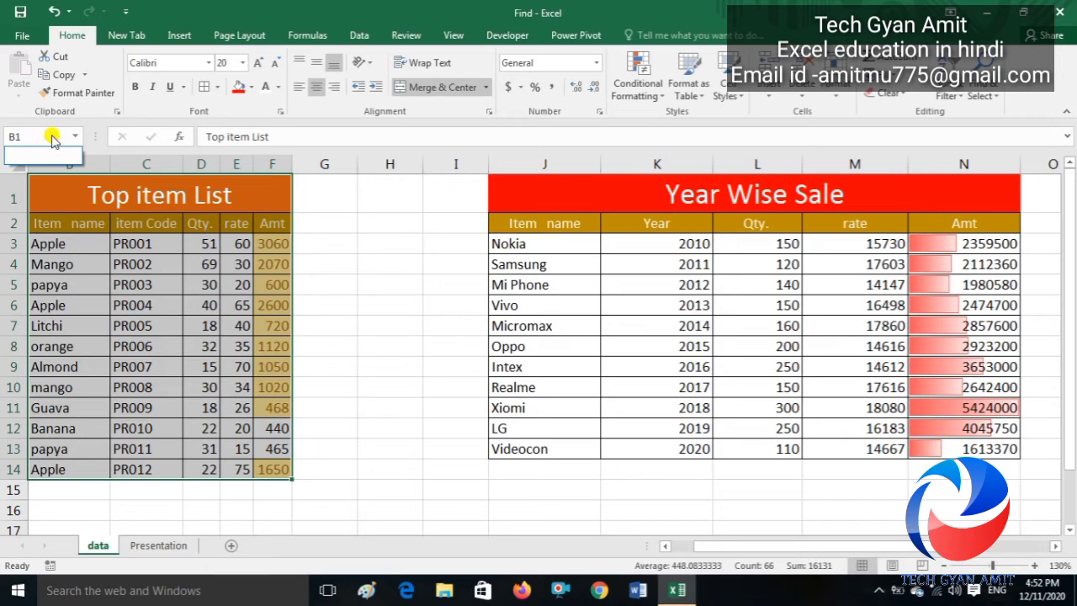
pyautogui.click(48, 136)
pyautogui.press('BackSpace')
pyautogui.press('BackSpace')
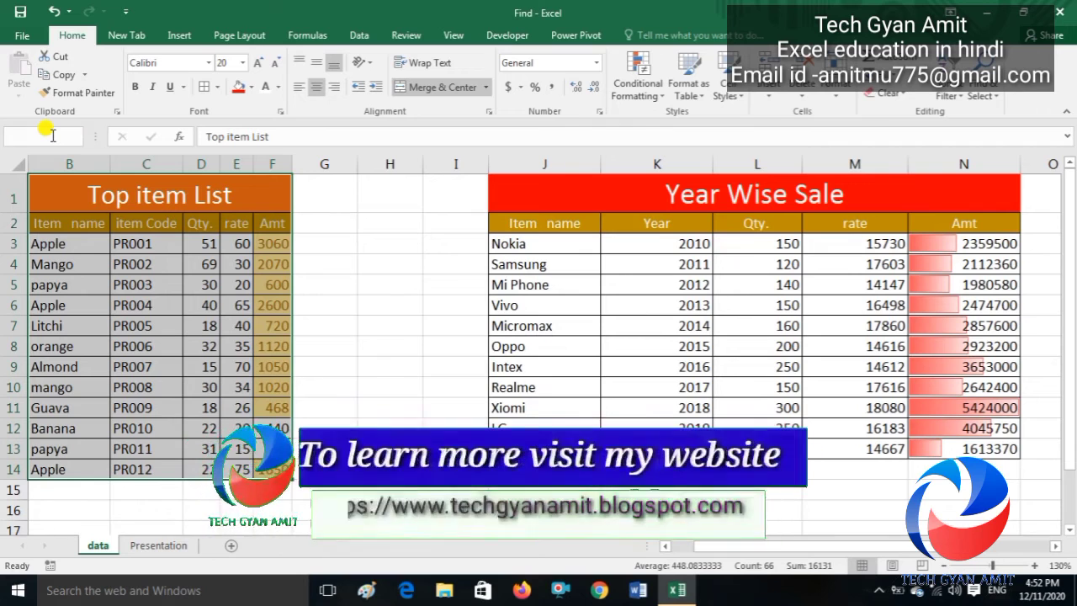
pyautogui.write('Top')
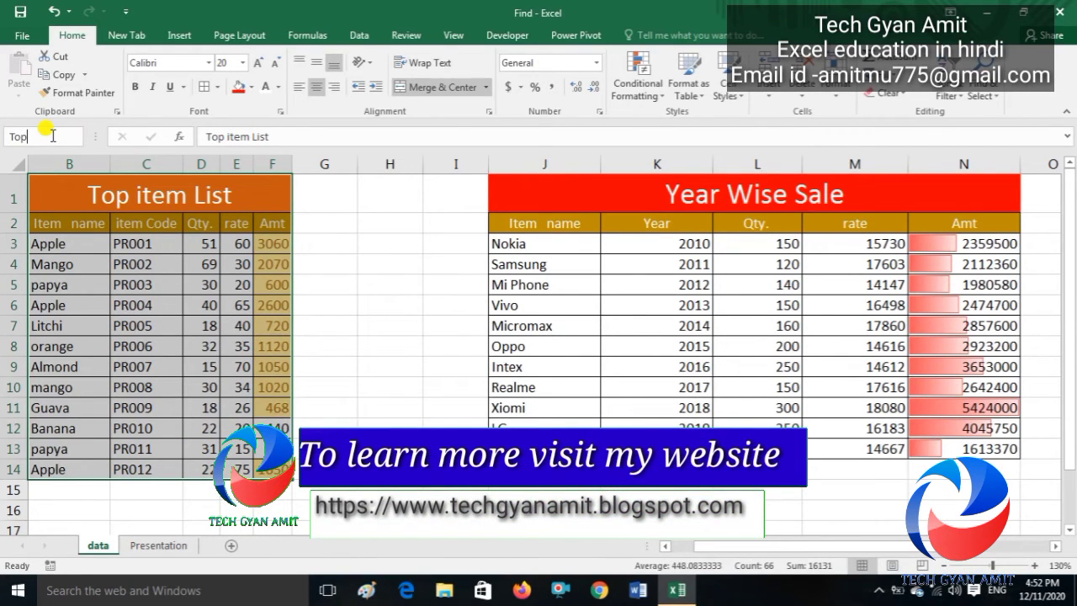
pyautogui.write('_Item')
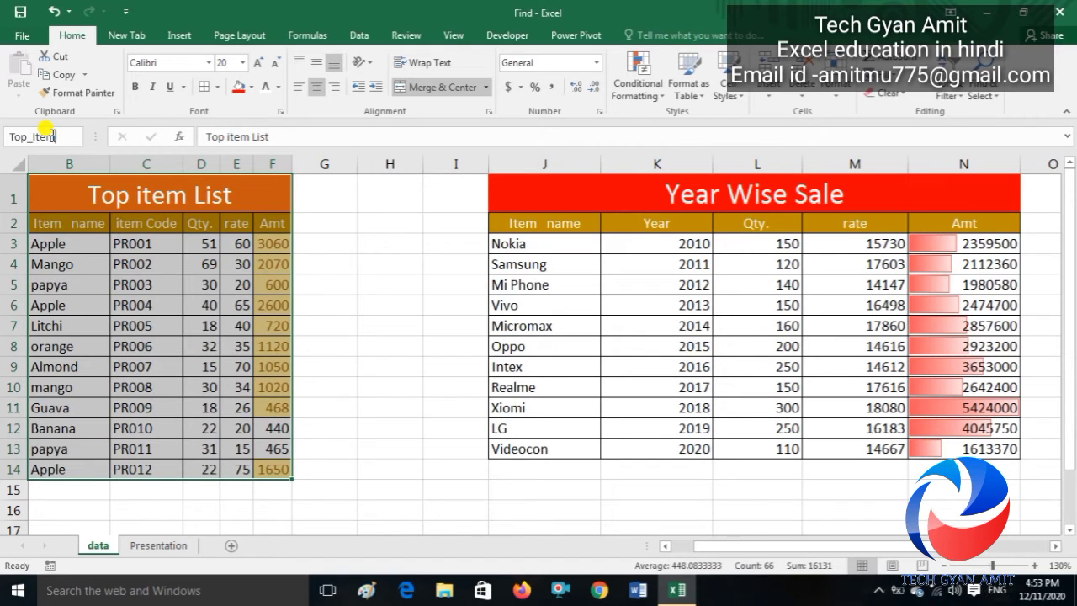
pyautogui.press('Return')
pyautogui.click(92, 192)
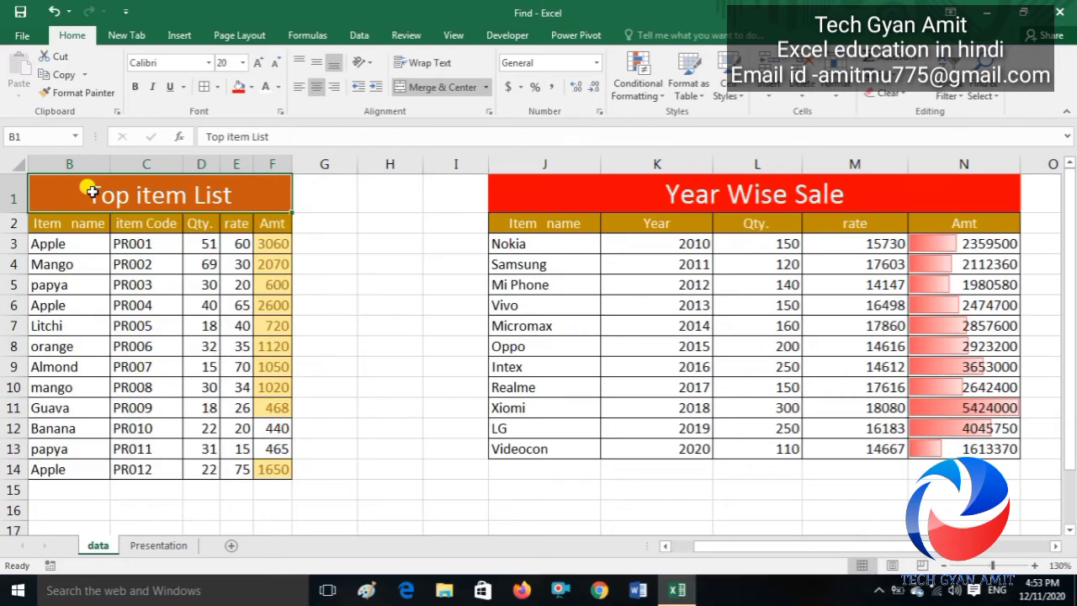
pyautogui.moveTo(92, 192); pyautogui.dragTo(278, 469)
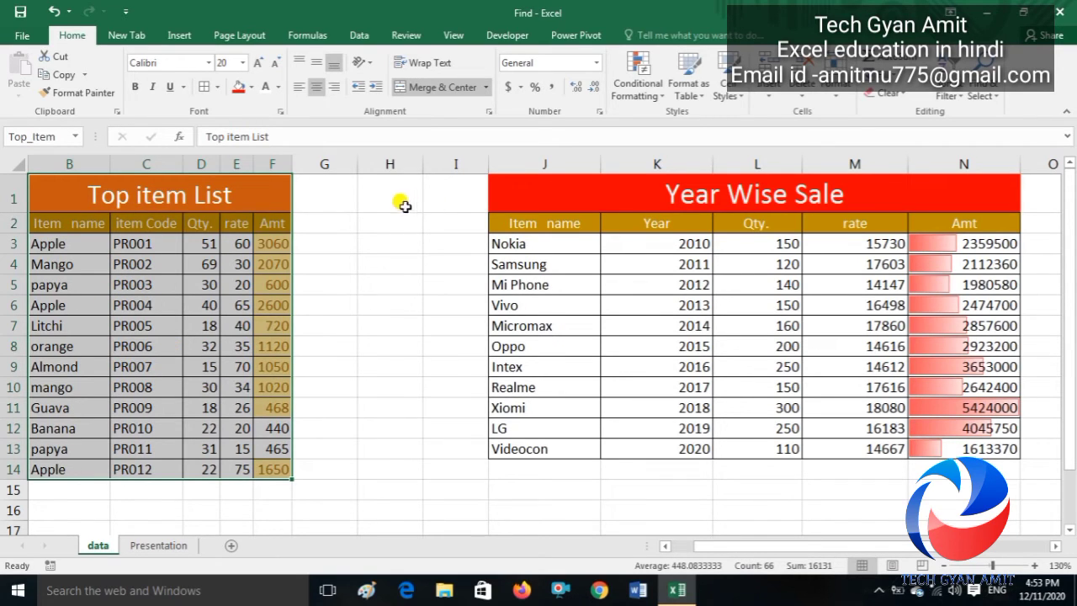
# Name the Year Wise Sale table range J1:N13 Year_Sale and reselect the table to check its name
pyautogui.doubleClick(522, 200)
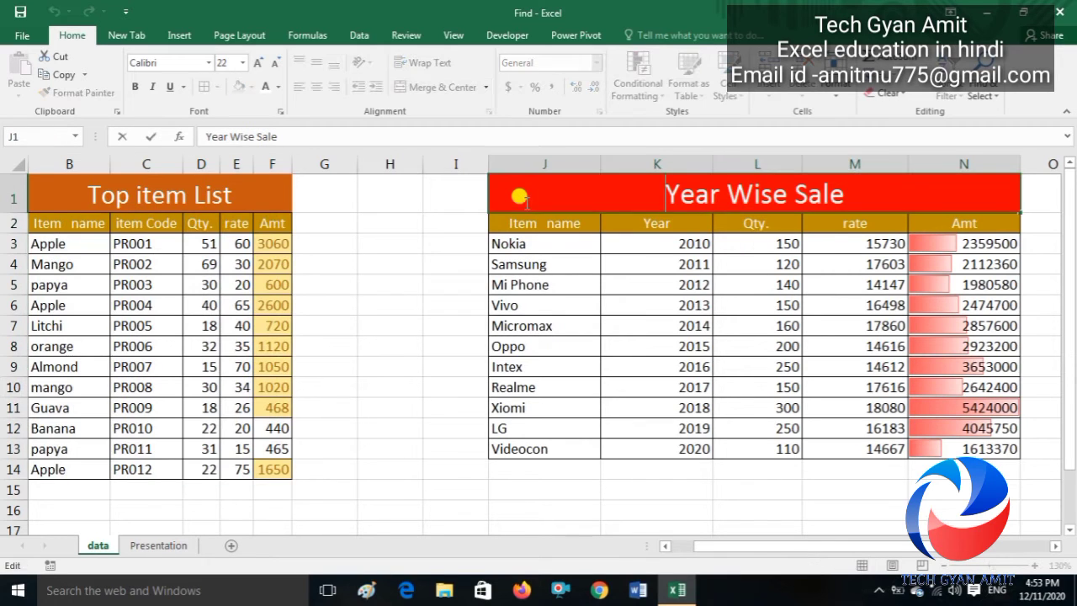
pyautogui.click(440, 246)
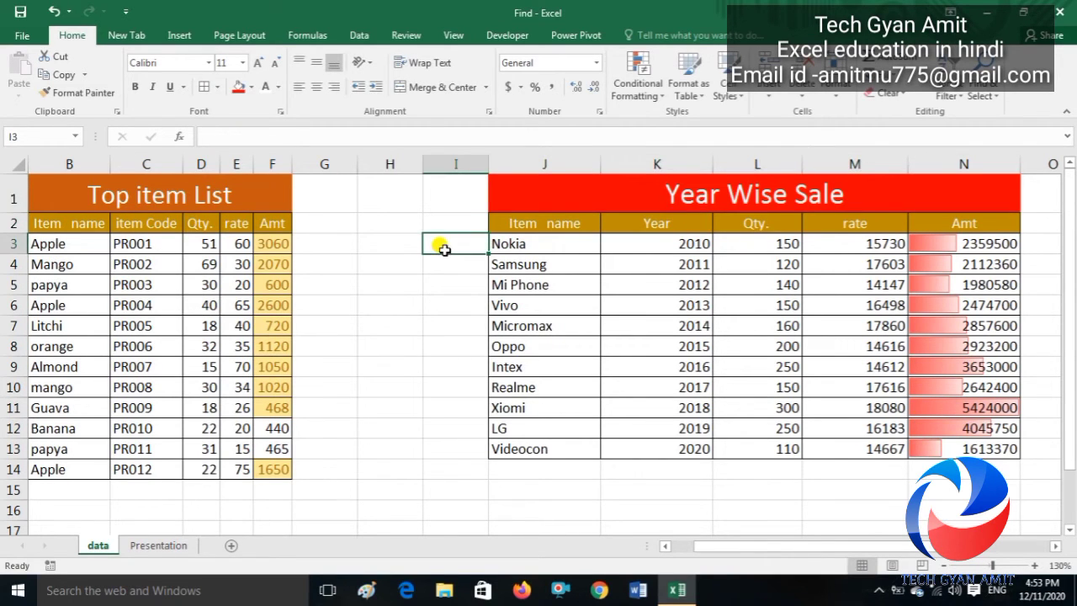
pyautogui.click(510, 198)
pyautogui.hotkey('ctrl', 'a')
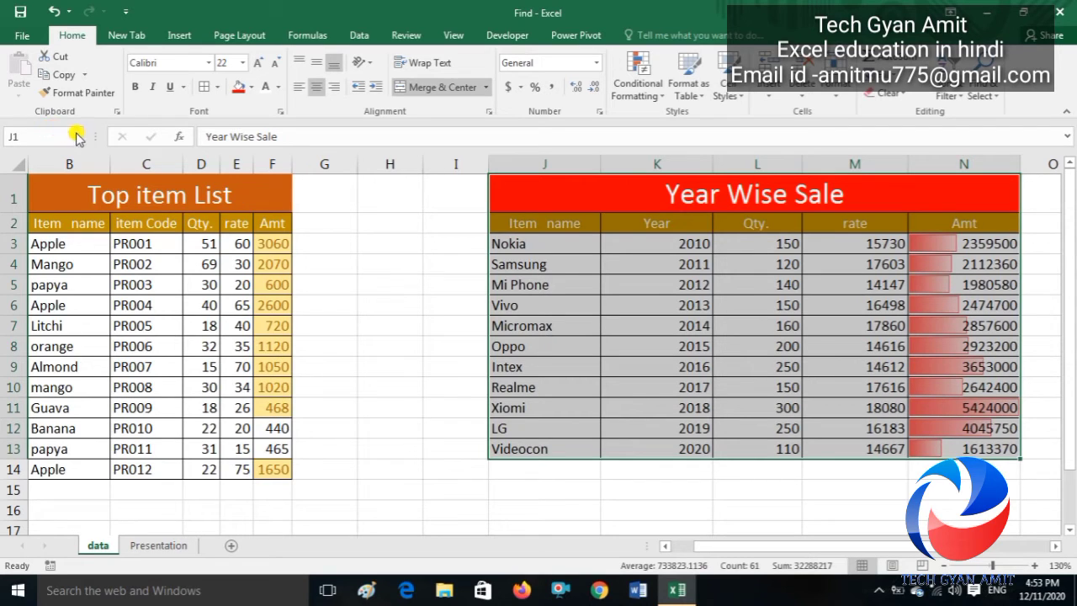
pyautogui.click(75, 137)
pyautogui.click(32, 136)
pyautogui.click(32, 136)
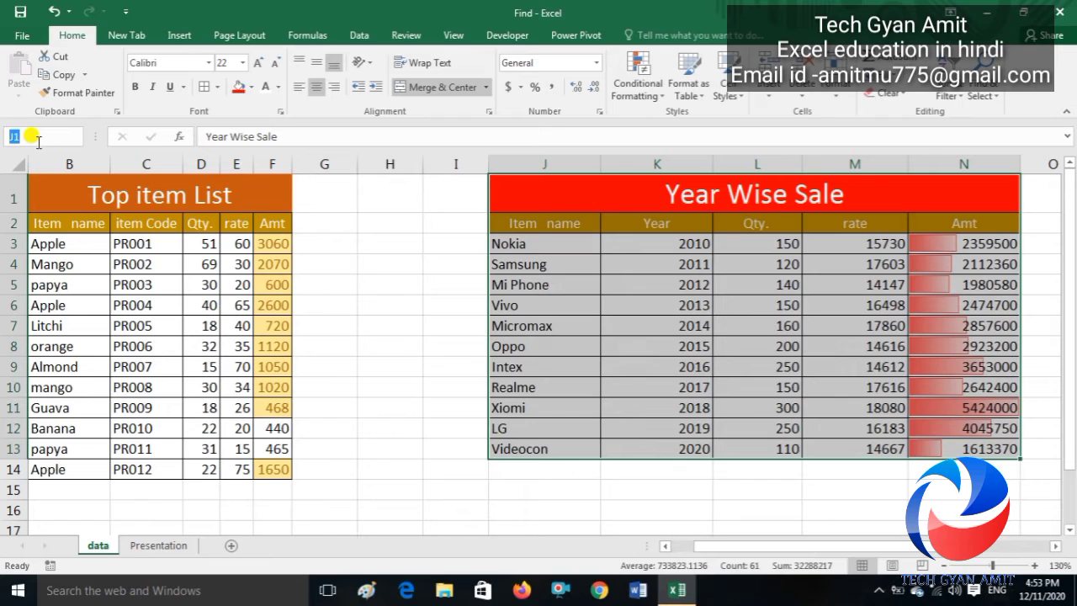
pyautogui.write('Year_Sale')
pyautogui.press('Return')
pyautogui.click(526, 201)
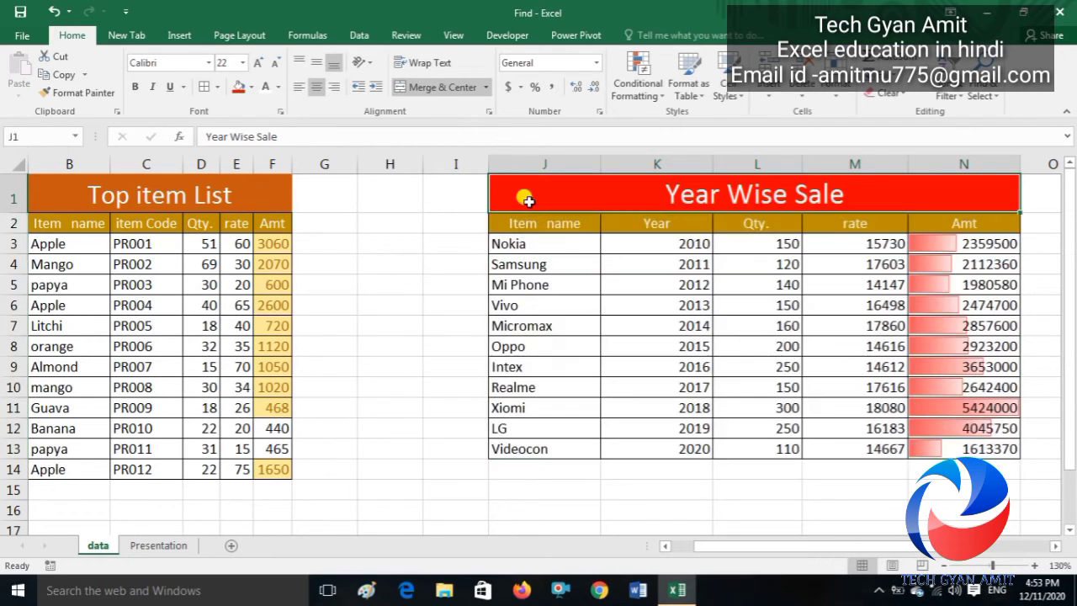
pyautogui.hotkey('ctrl', 'a')
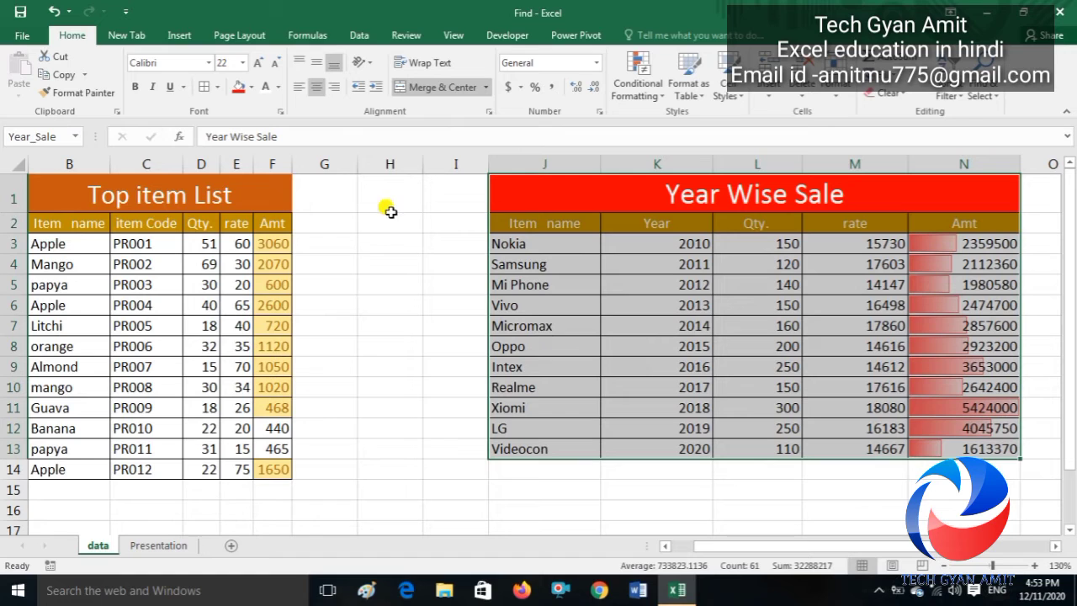
# Review the workbook's defined names and the Top_Item definition in the Name Manager, and return to the Presentation sheet
pyautogui.click(309, 34)
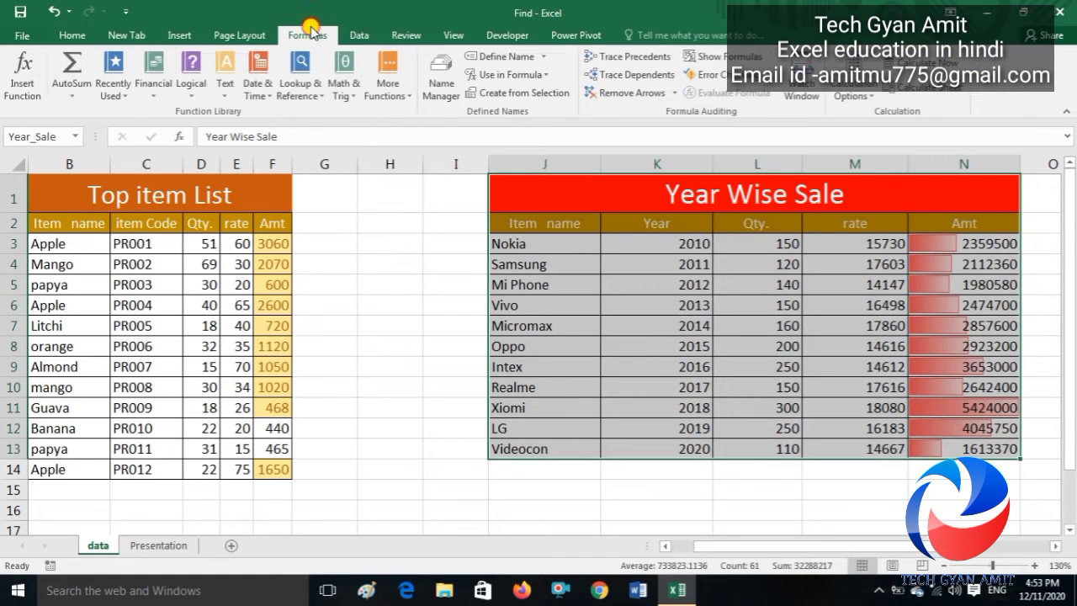
pyautogui.click(433, 76)
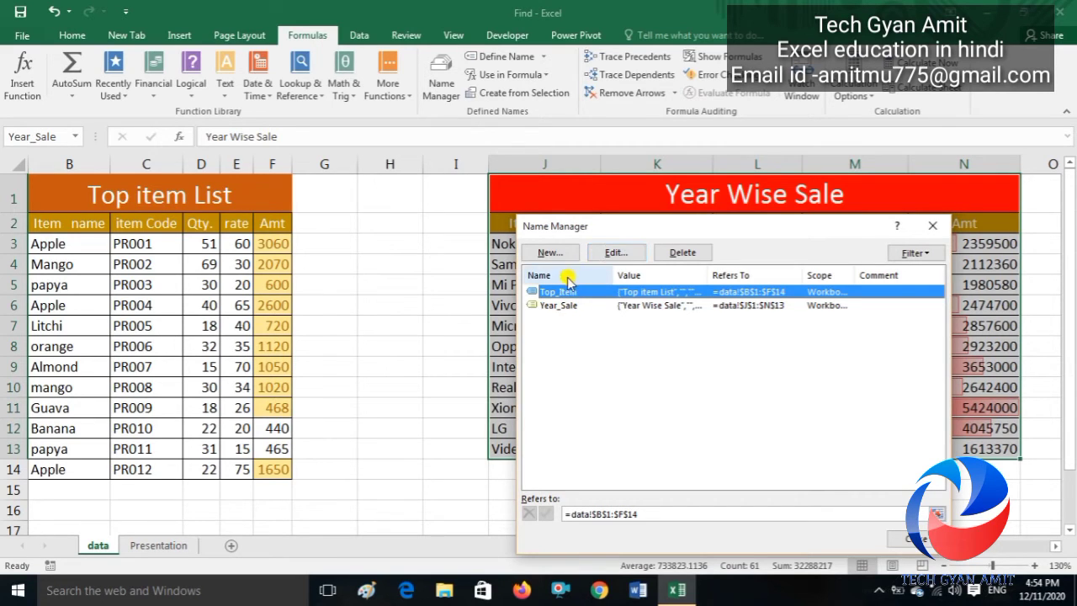
pyautogui.click(605, 254)
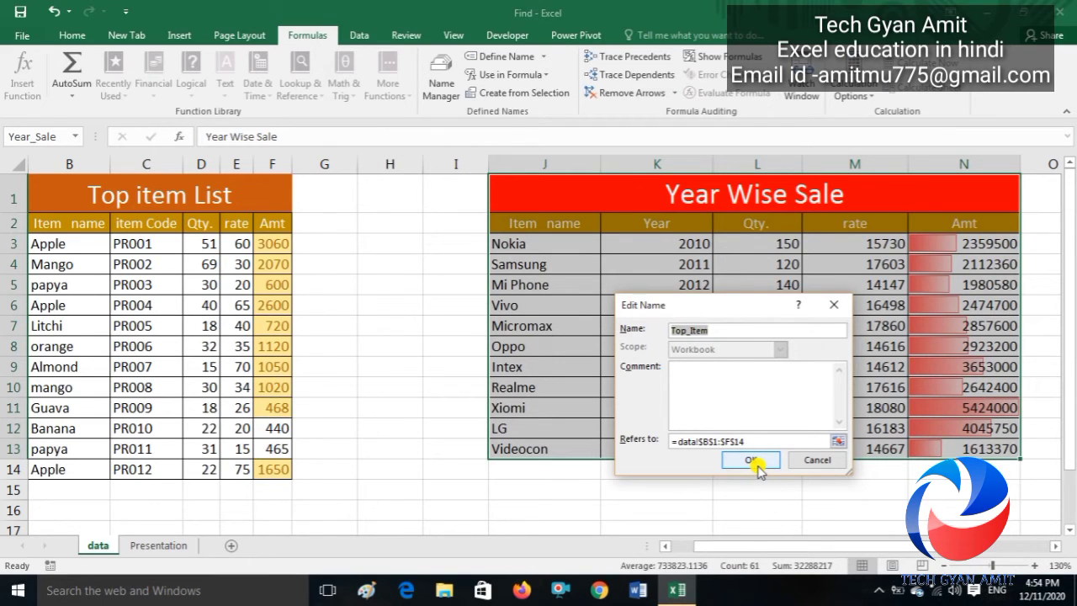
pyautogui.click(755, 462)
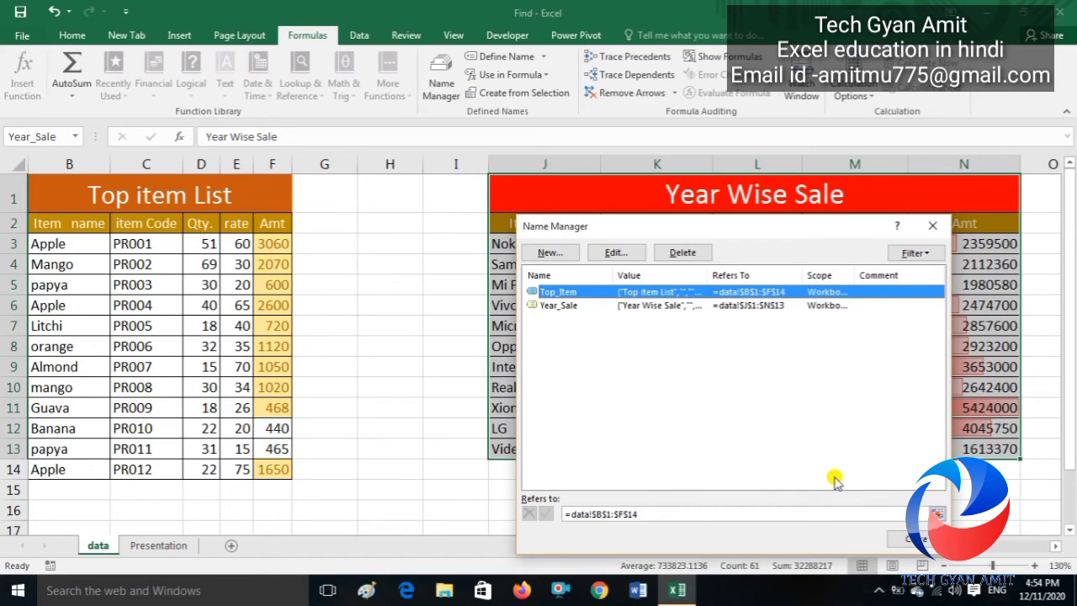
pyautogui.click(902, 539)
pyautogui.click(543, 510)
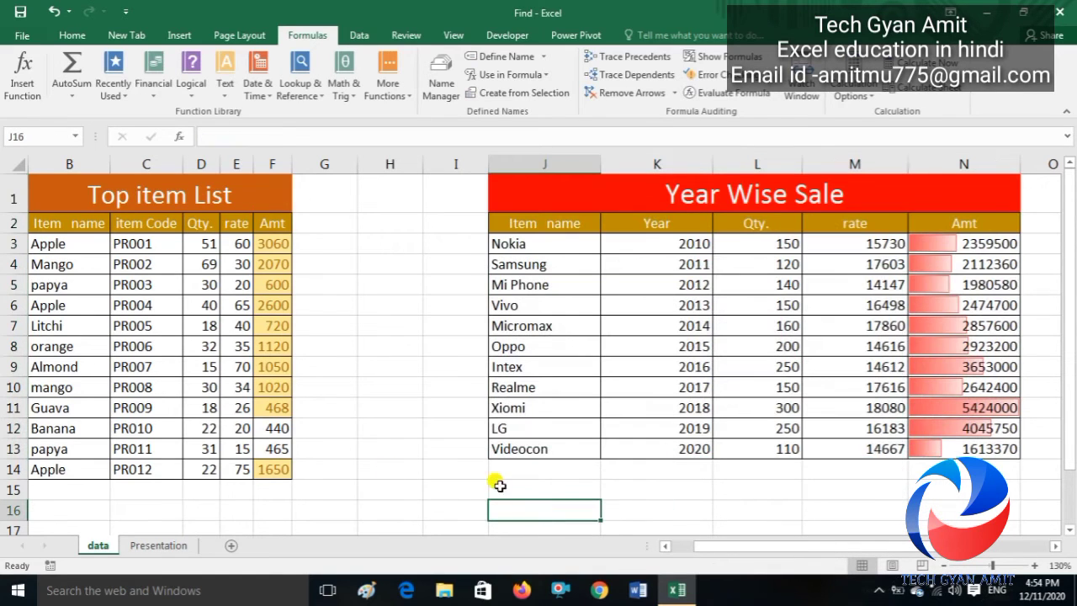
pyautogui.click(176, 546)
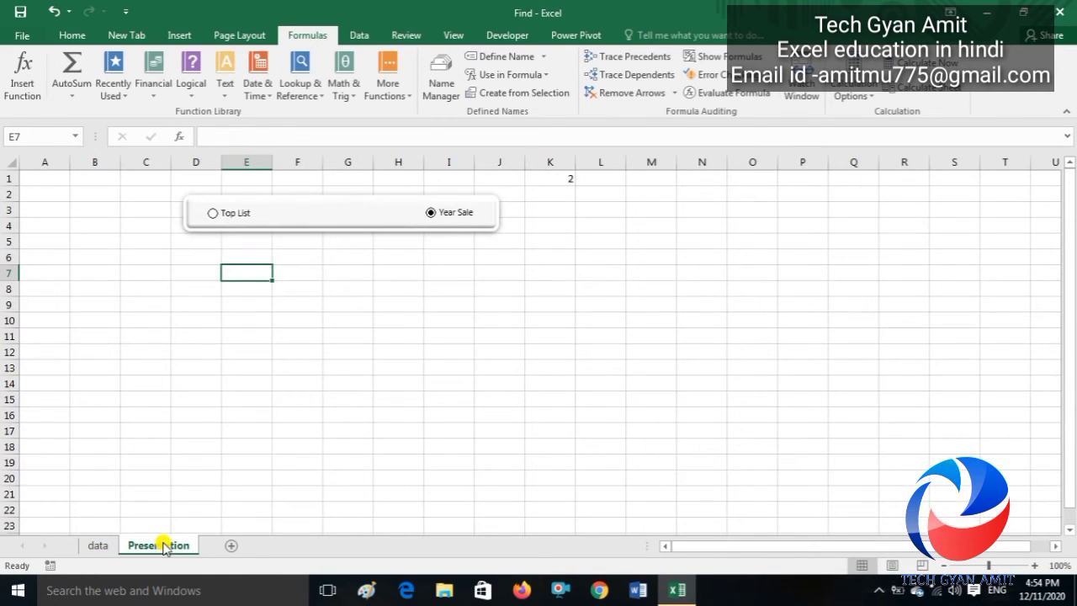
pyautogui.click(293, 414)
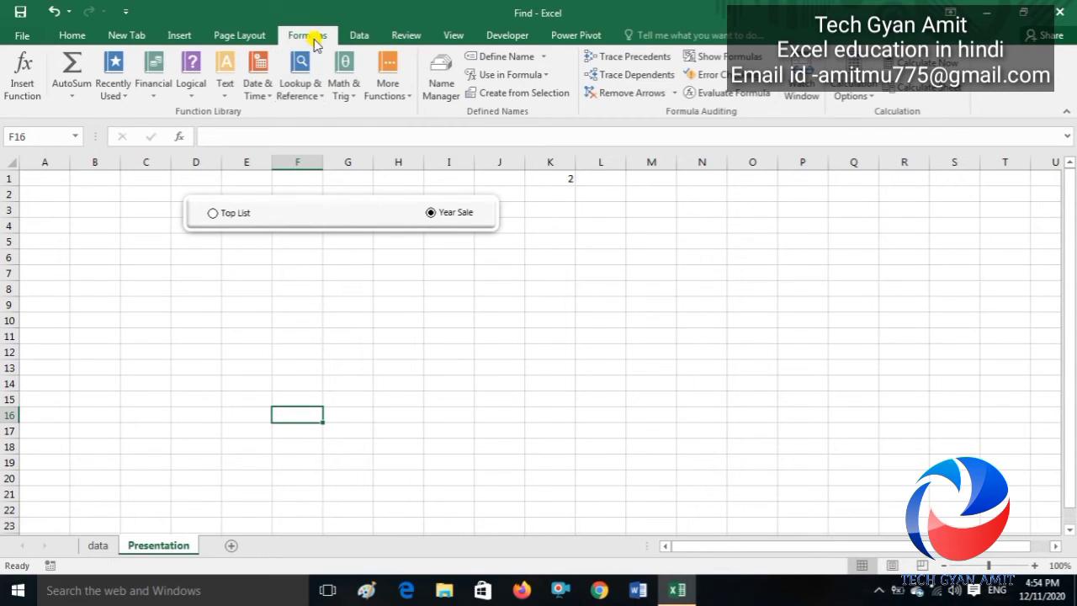
pyautogui.click(449, 96)
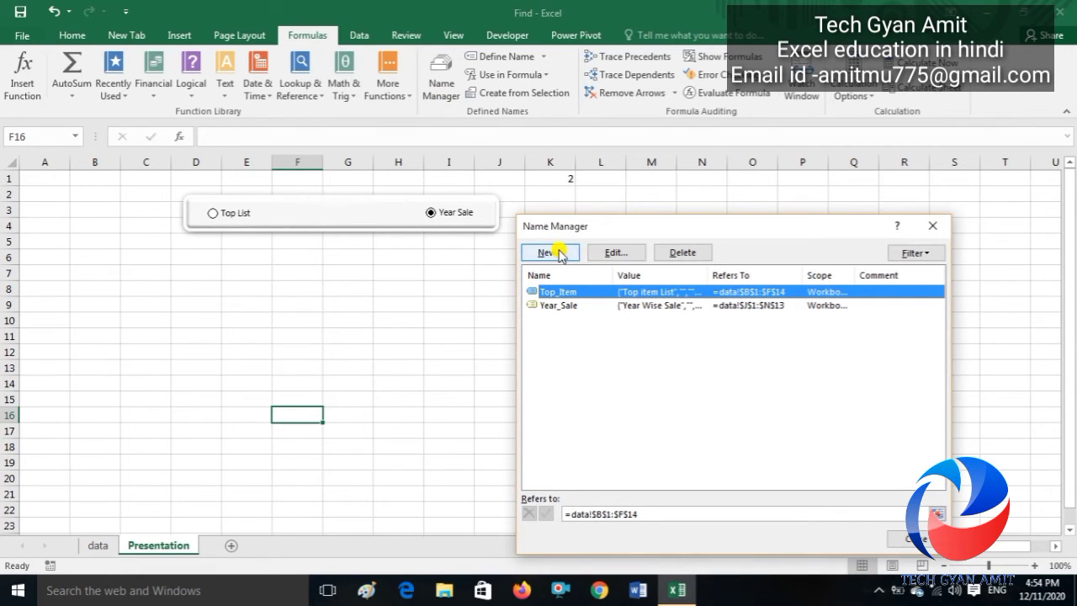
pyautogui.click(560, 255)
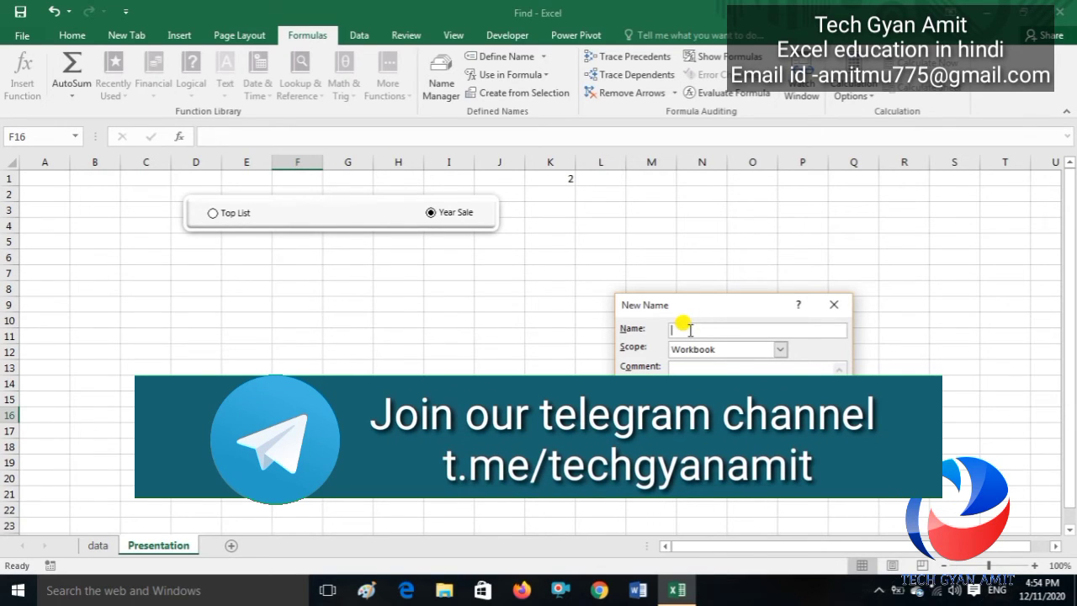
pyautogui.write('Choose')
pyautogui.click(774, 438)
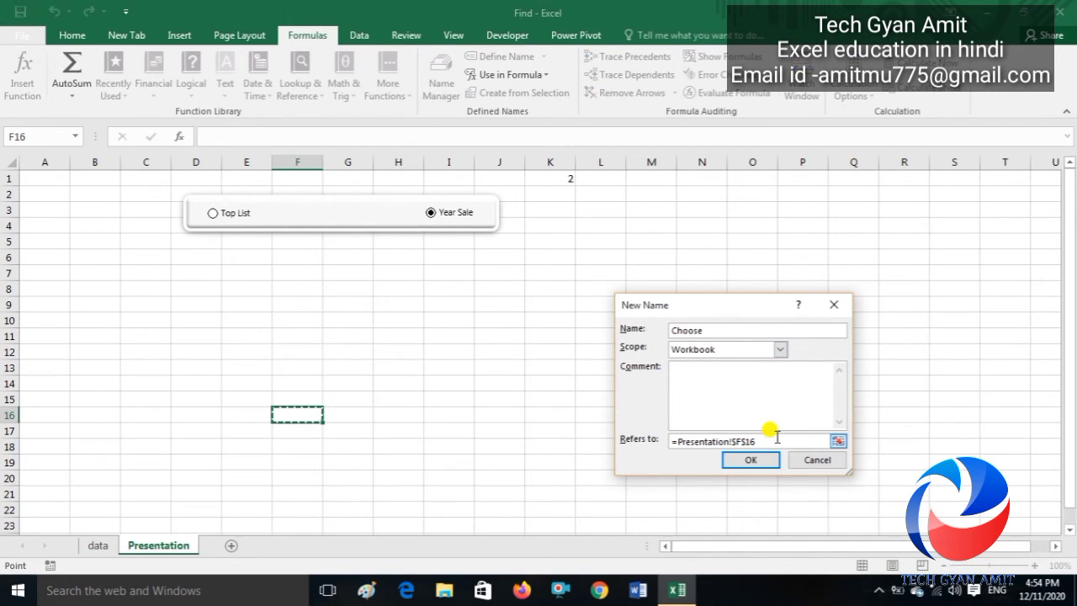
pyautogui.press('BackSpace')
pyautogui.press('BackSpace')
pyautogui.press('BackSpace')
pyautogui.press('BackSpace')
pyautogui.press('BackSpace')
pyautogui.press('BackSpace')
pyautogui.press('BackSpace')
pyautogui.press('BackSpace')
pyautogui.press('BackSpace')
pyautogui.press('BackSpace')
pyautogui.press('BackSpace')
pyautogui.press('BackSpace')
pyautogui.press('BackSpace')
pyautogui.press('BackSpace')
pyautogui.press('BackSpace')
pyautogui.press('BackSpace')
pyautogui.press('BackSpace')
pyautogui.press('BackSpace')
pyautogui.press('BackSpace')
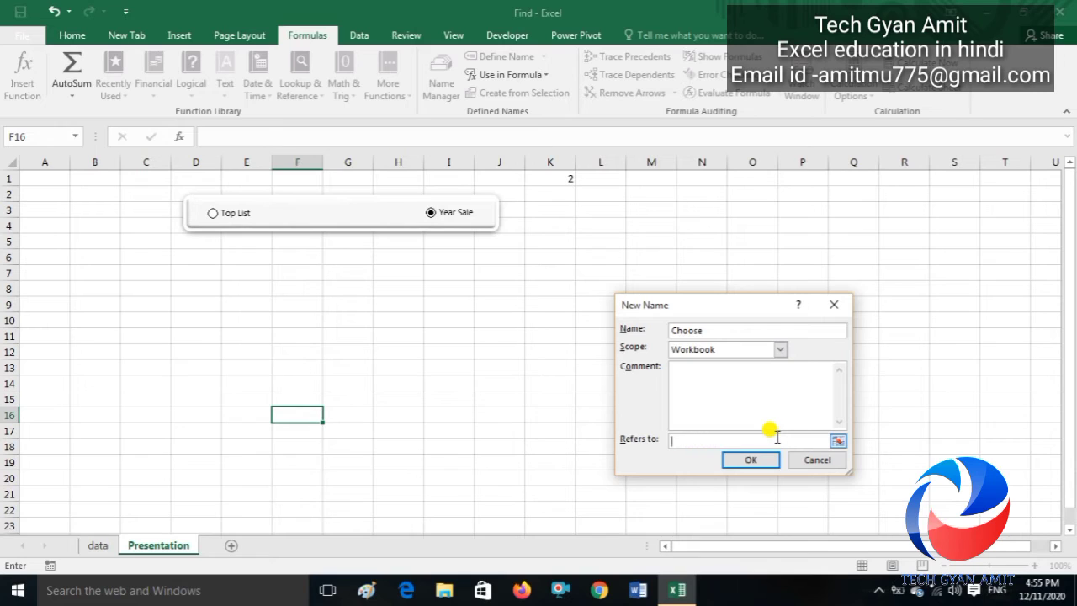
pyautogui.write('=')
pyautogui.write('choose(')
pyautogui.press('BackSpace')
pyautogui.press('BackSpace')
pyautogui.press('BackSpace')
pyautogui.press('BackSpace')
pyautogui.press('BackSpace')
pyautogui.press('BackSpace')
pyautogui.press('BackSpace')
pyautogui.press('BackSpace')
pyautogui.click(833, 304)
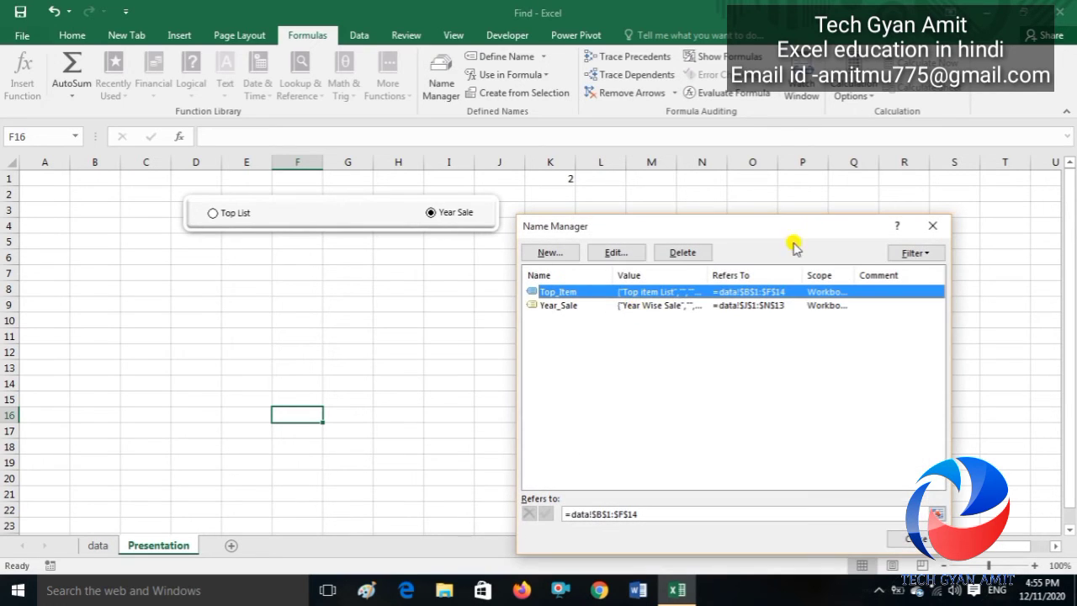
pyautogui.click(932, 225)
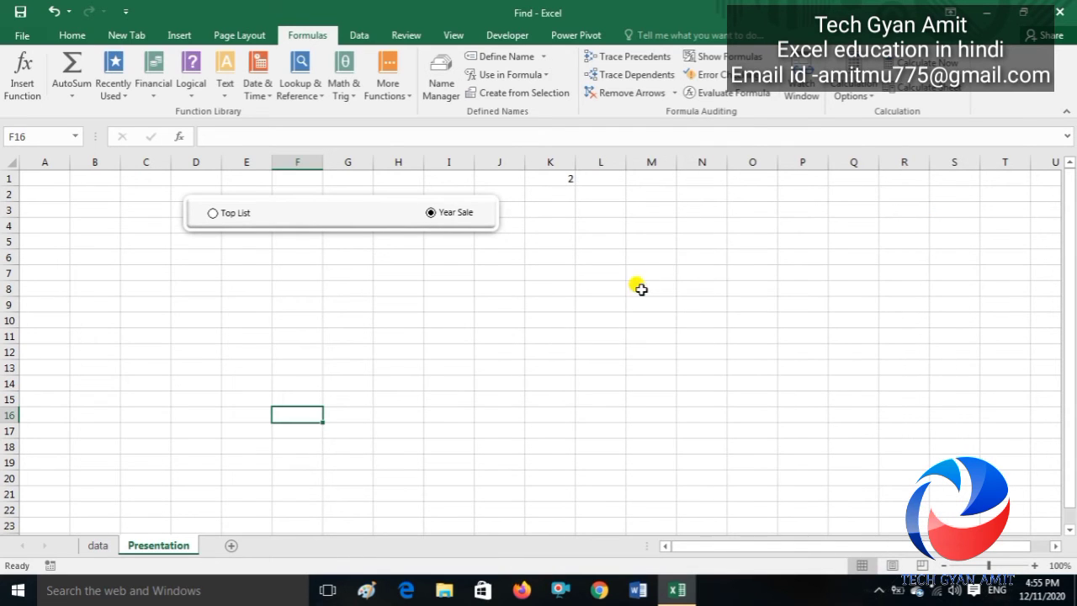
# Start a CHOOSE formula in cell M8 to examine its arguments, and discard the entry
pyautogui.click(642, 289)
pyautogui.write('=choose')
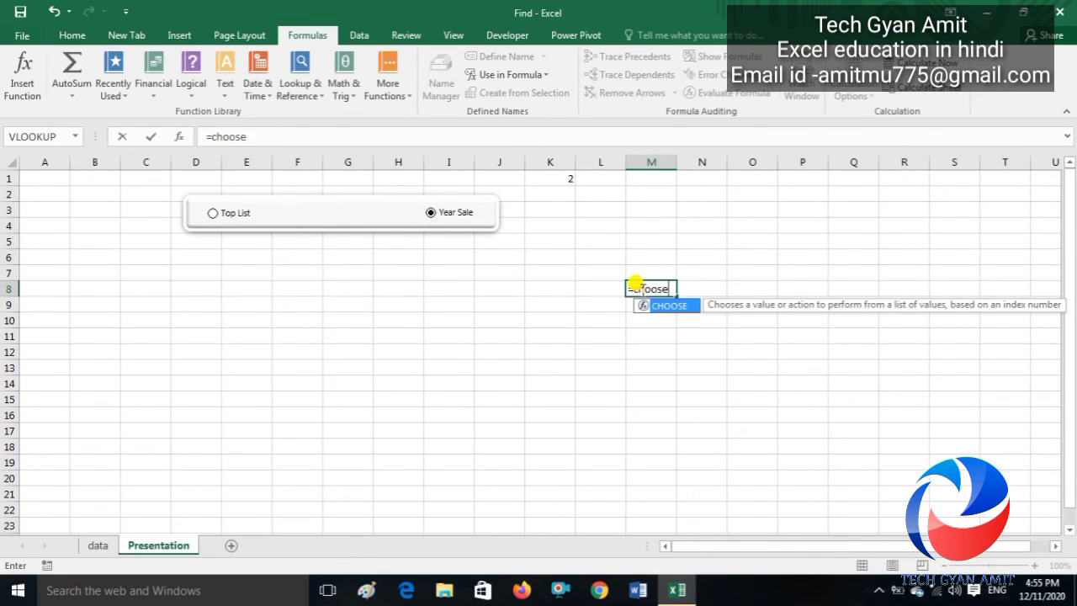
pyautogui.write('(')
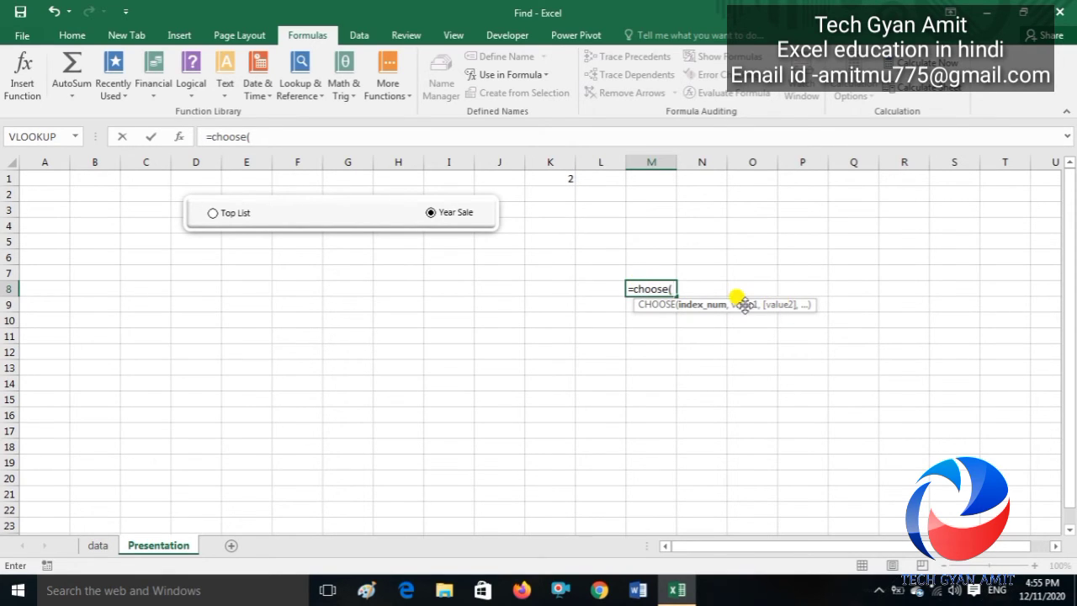
pyautogui.press('BackSpace')
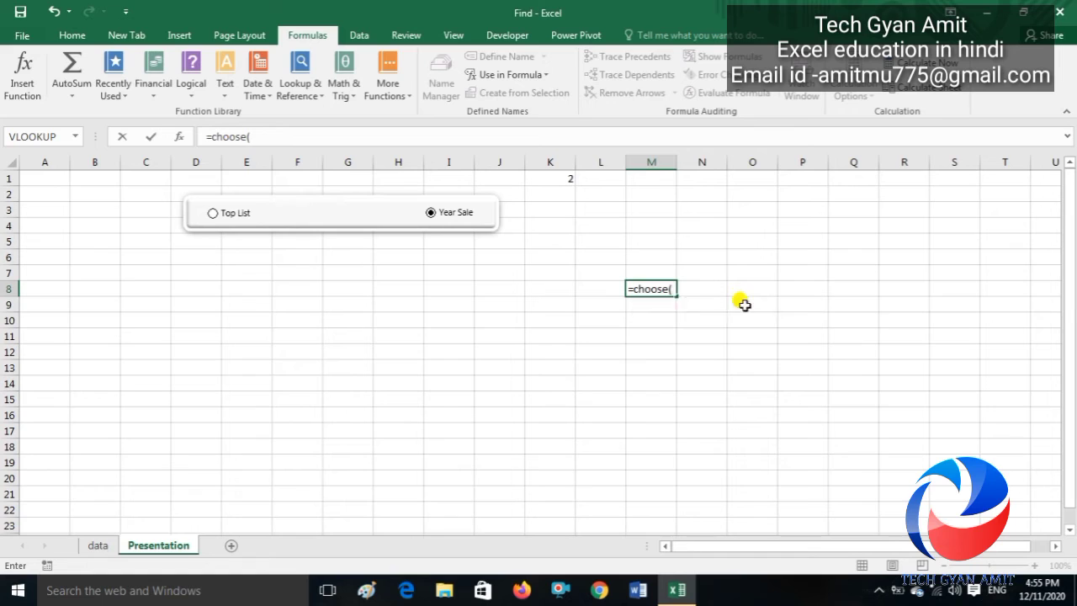
pyautogui.press('Escape')
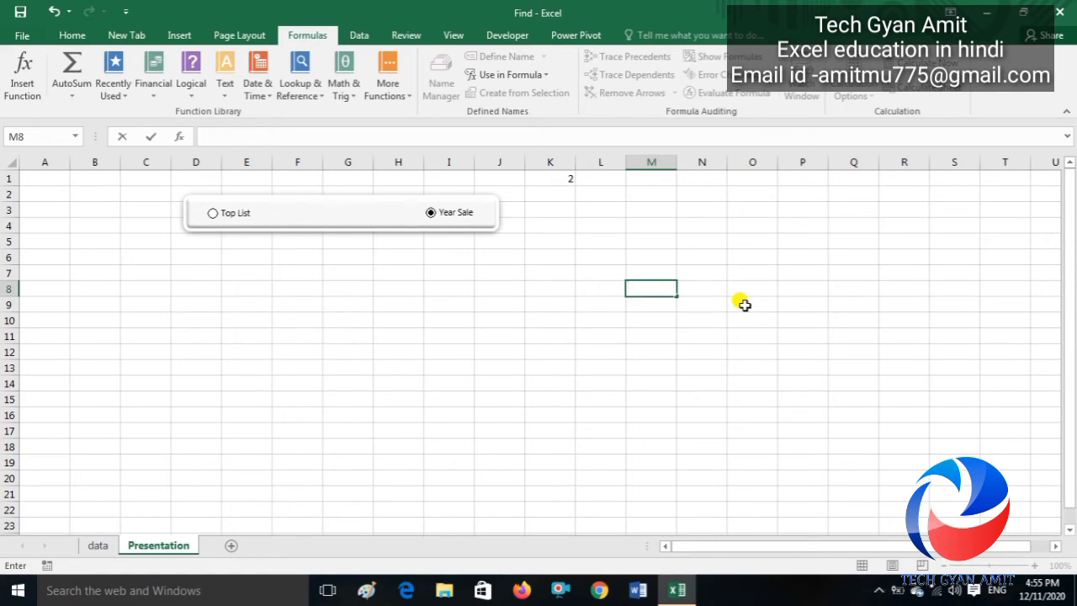
pyautogui.click(619, 362)
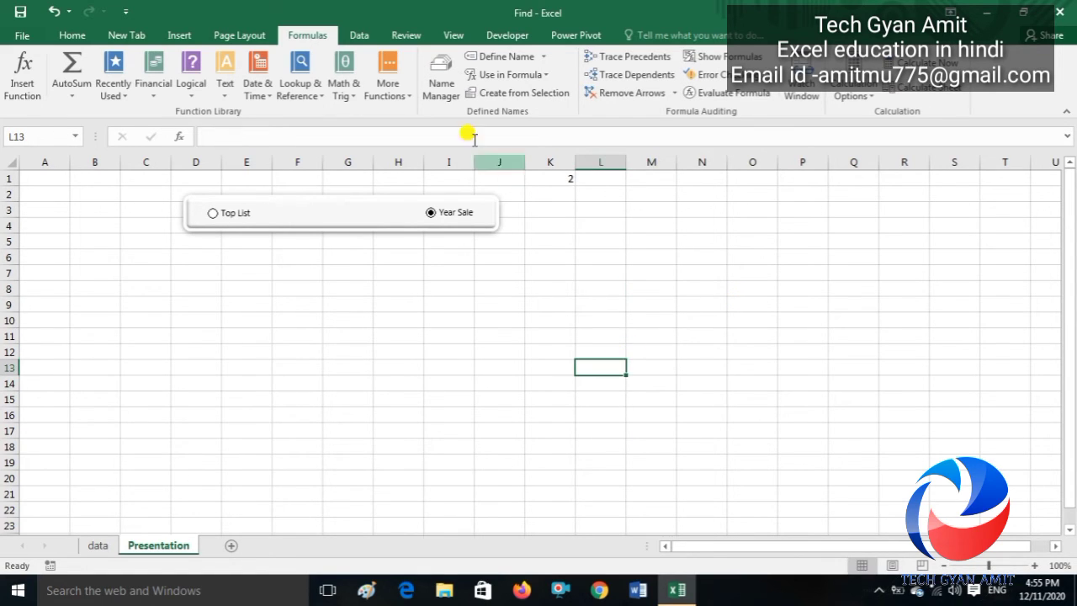
# Start a new workbook-level name called Choose and clear its default cell reference
pyautogui.click(441, 91)
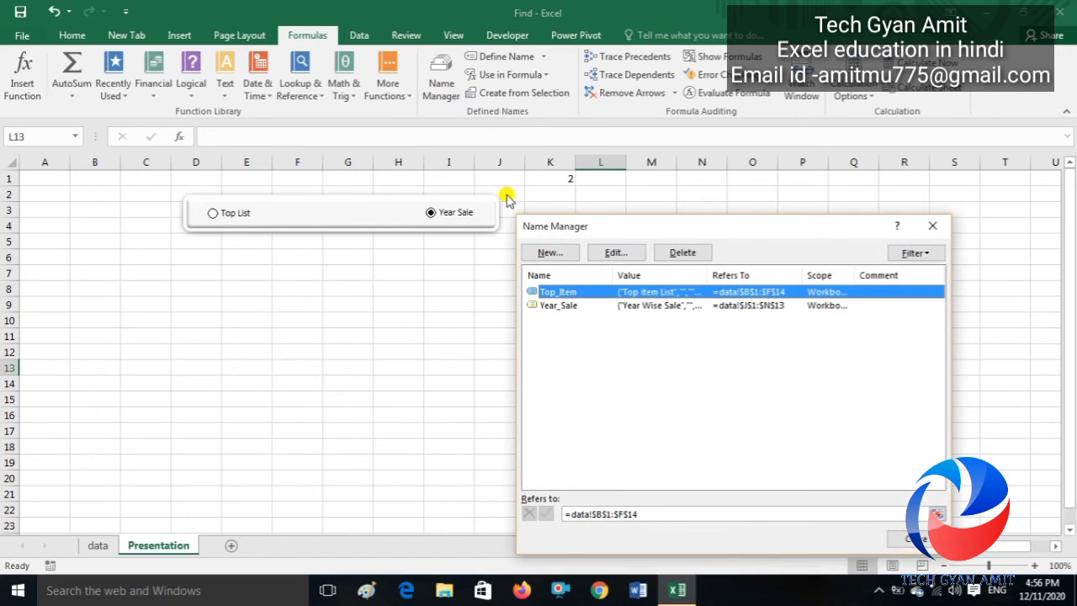
pyautogui.click(557, 251)
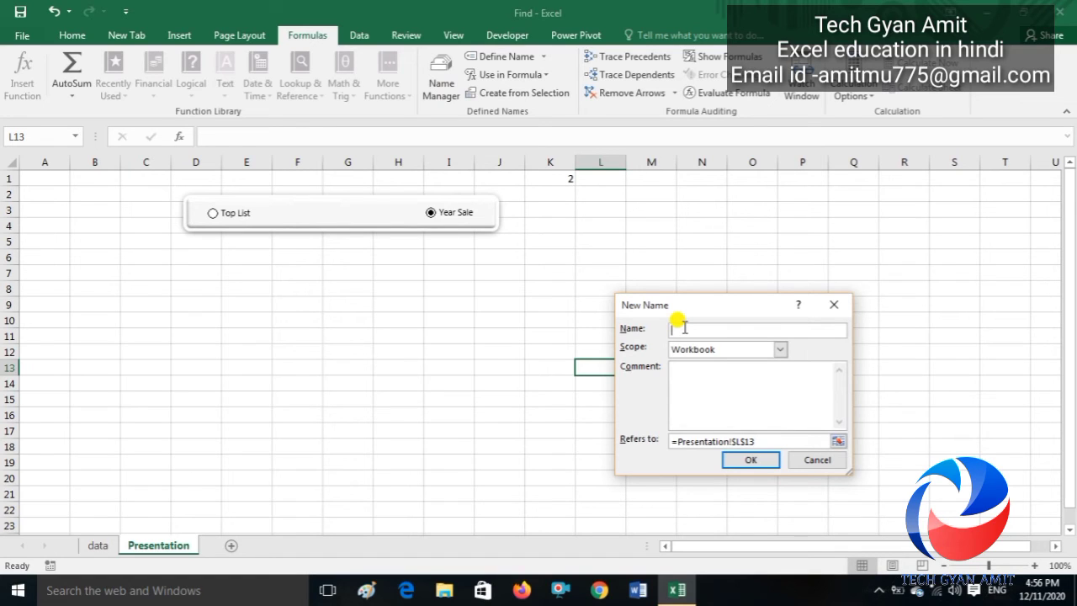
pyautogui.write('qhoose')
pyautogui.click(771, 442)
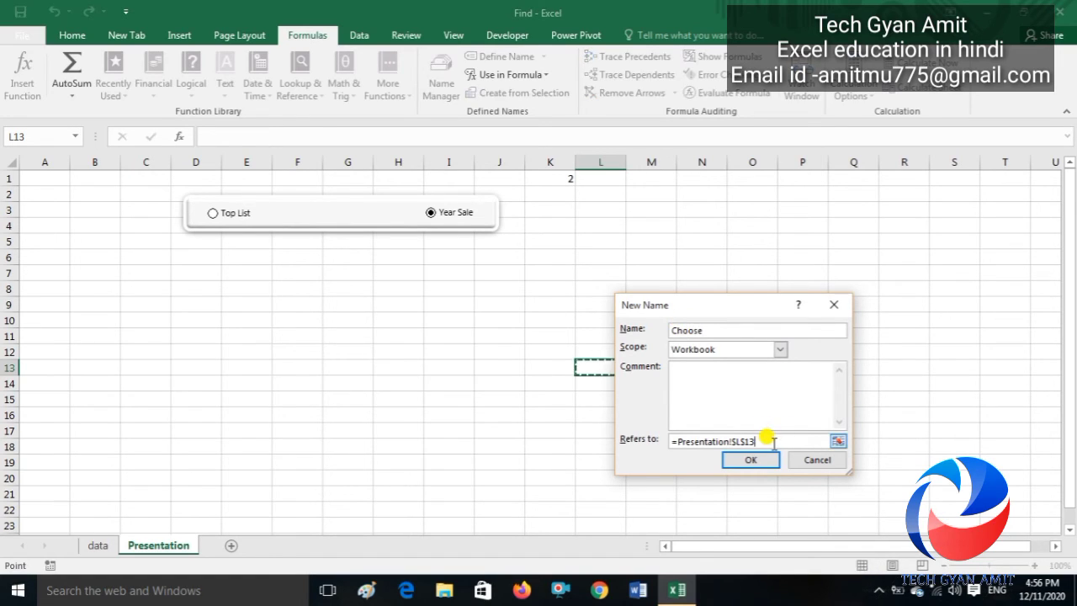
pyautogui.press('BackSpace')
pyautogui.press('BackSpace')
pyautogui.press('BackSpace')
pyautogui.press('BackSpace')
pyautogui.press('BackSpace')
pyautogui.press('BackSpace')
pyautogui.press('BackSpace')
pyautogui.press('BackSpace')
pyautogui.press('BackSpace')
pyautogui.press('BackSpace')
pyautogui.press('BackSpace')
pyautogui.press('BackSpace')
pyautogui.press('BackSpace')
pyautogui.press('BackSpace')
pyautogui.press('BackSpace')
pyautogui.press('BackSpace')
pyautogui.press('BackSpace')
pyautogui.press('BackSpace')
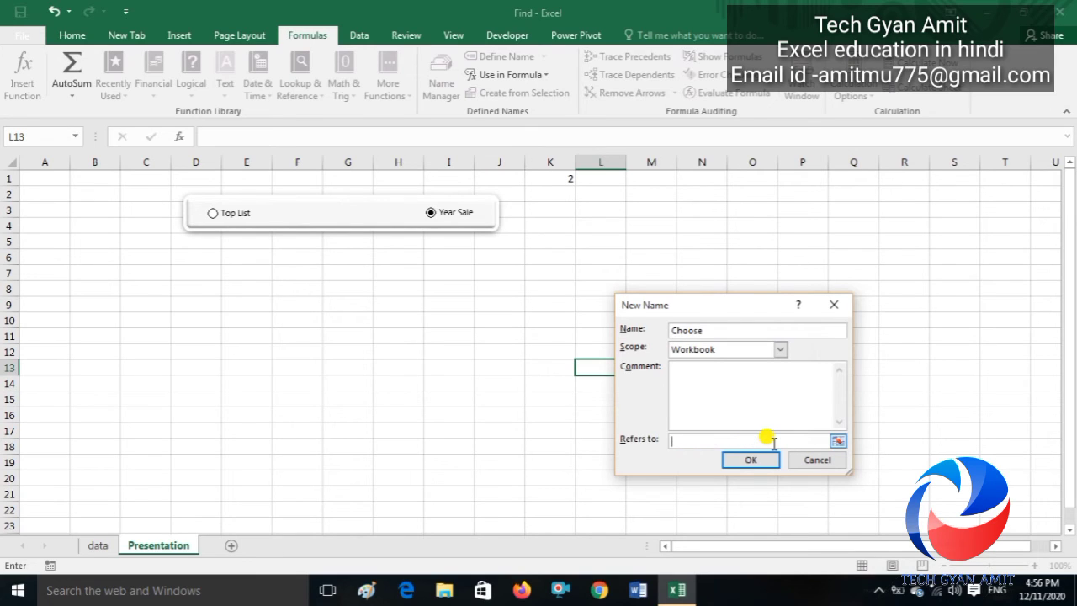
# Define the Choose name as =CHOOSE(Presentation!$K$1,Top_Item,Year_Sale), save it and close the Name Manager
pyautogui.write('=choose(')
pyautogui.click(550, 178)
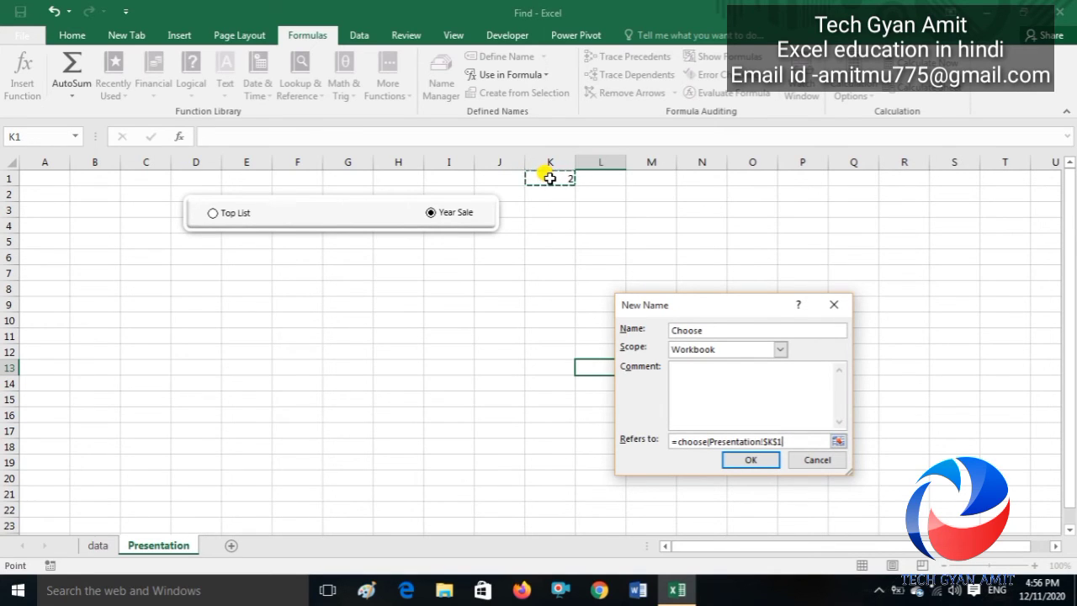
pyautogui.write(',')
pyautogui.press('F3')
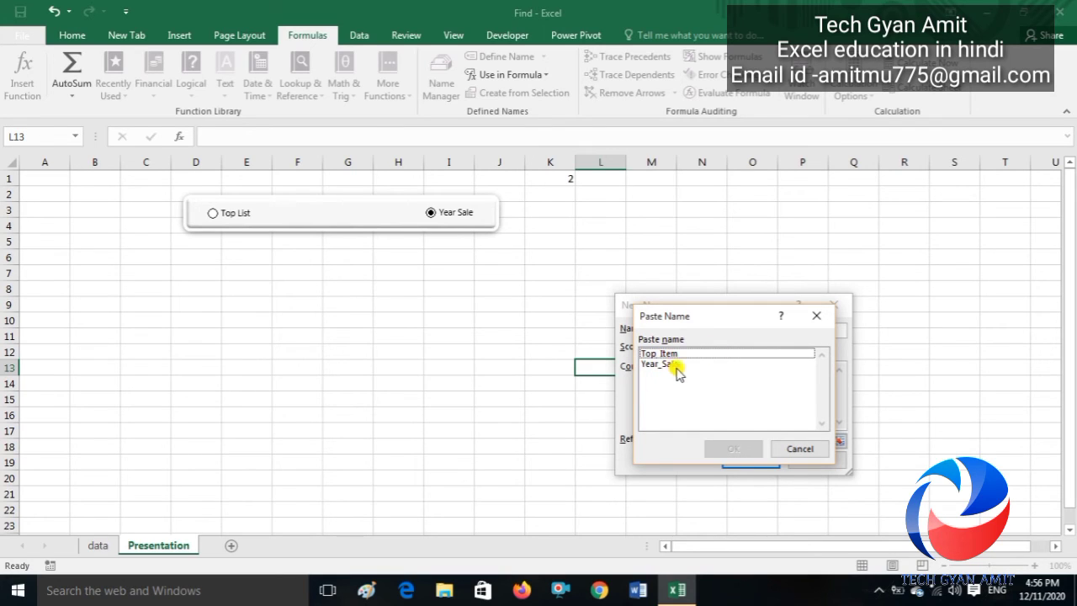
pyautogui.click(827, 313)
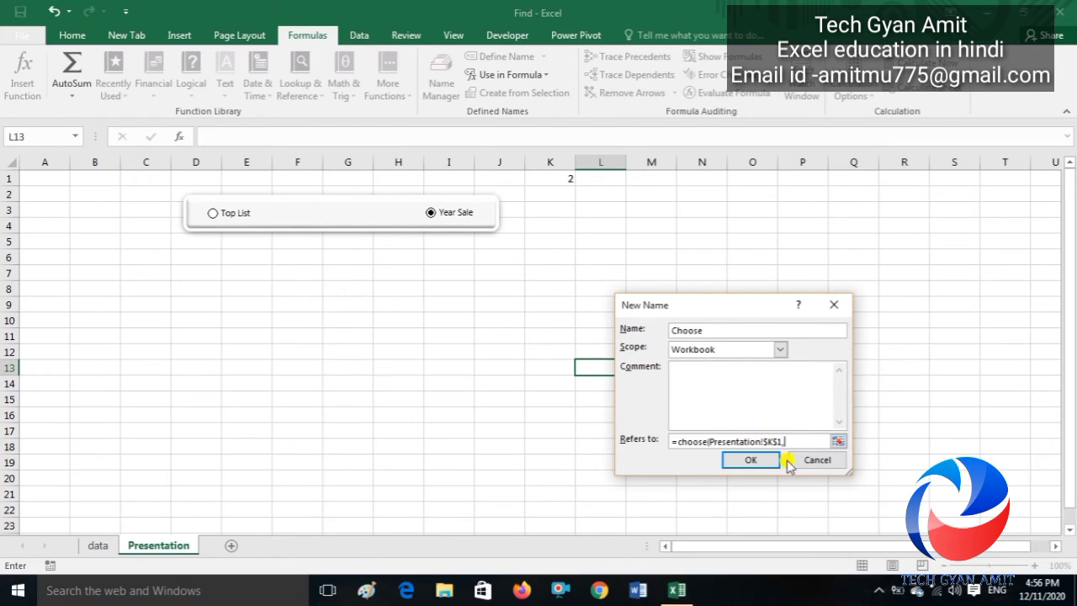
pyautogui.write('top_item,')
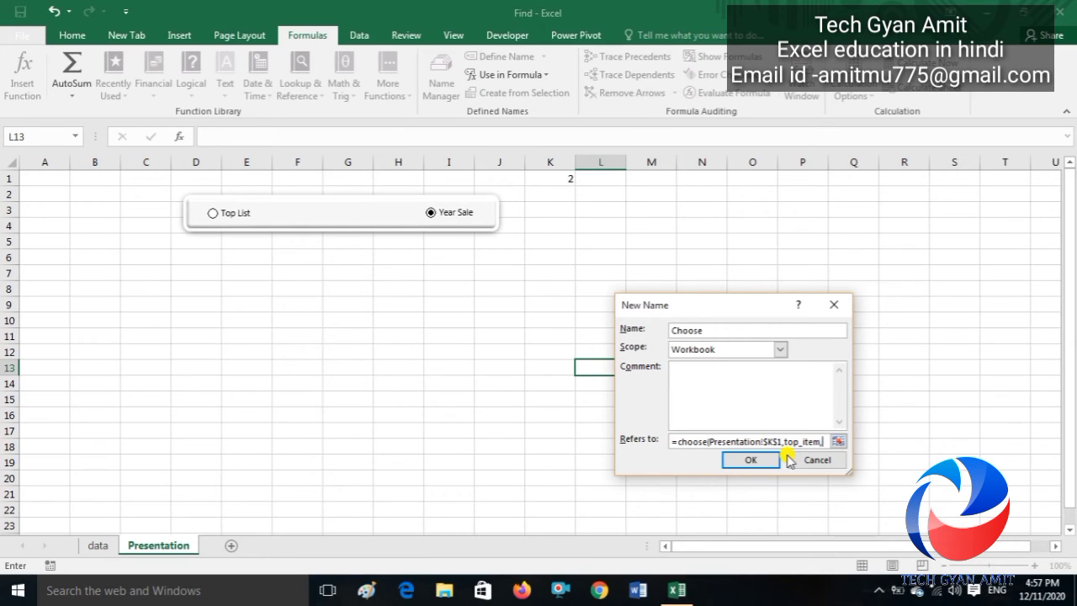
pyautogui.write('Year')
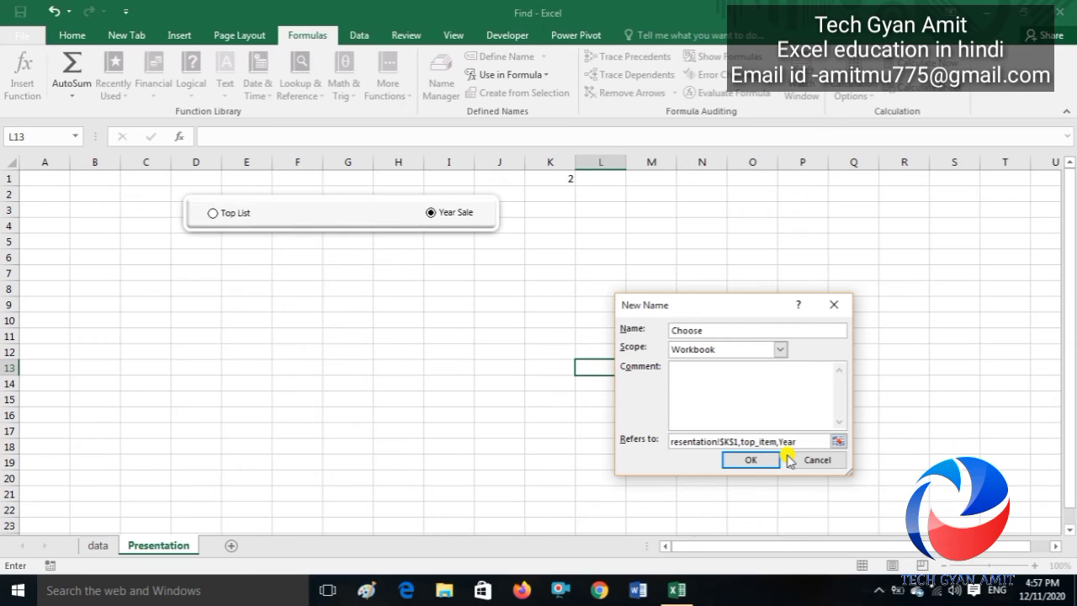
pyautogui.write('_sale)')
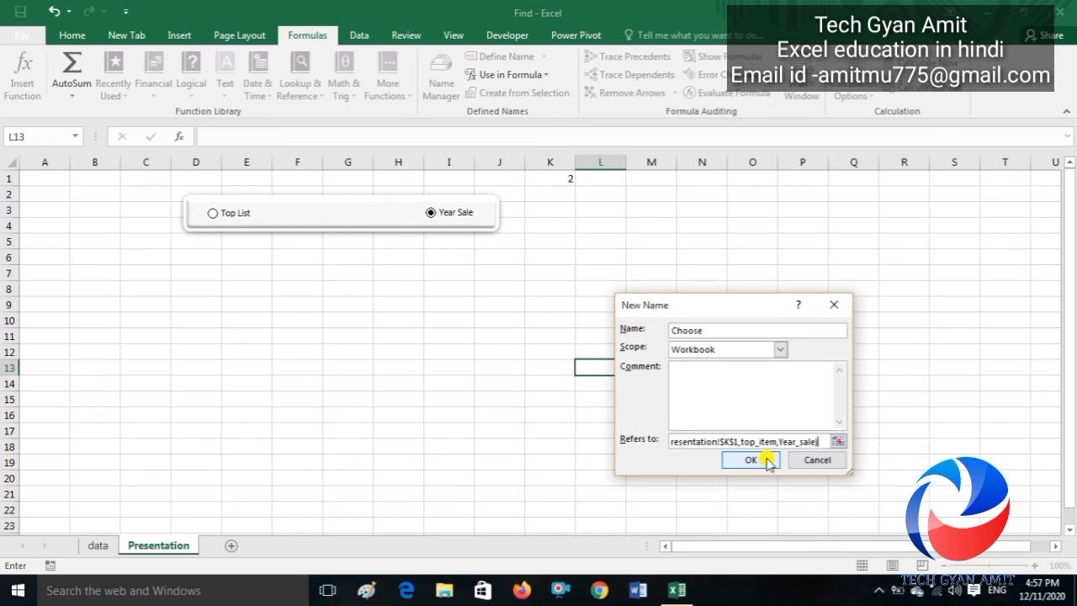
pyautogui.click(768, 461)
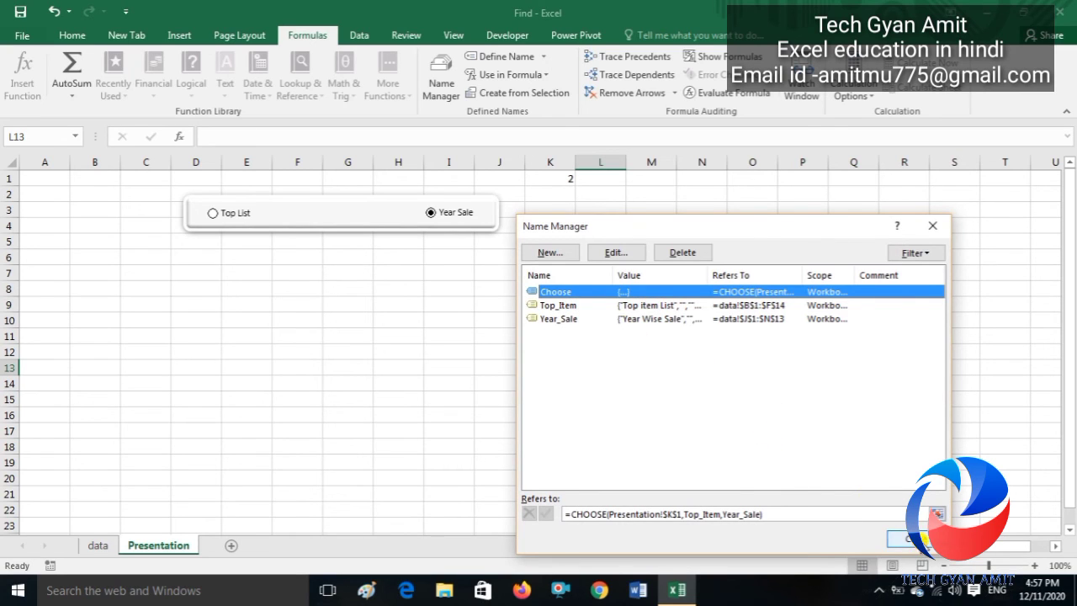
pyautogui.click(919, 541)
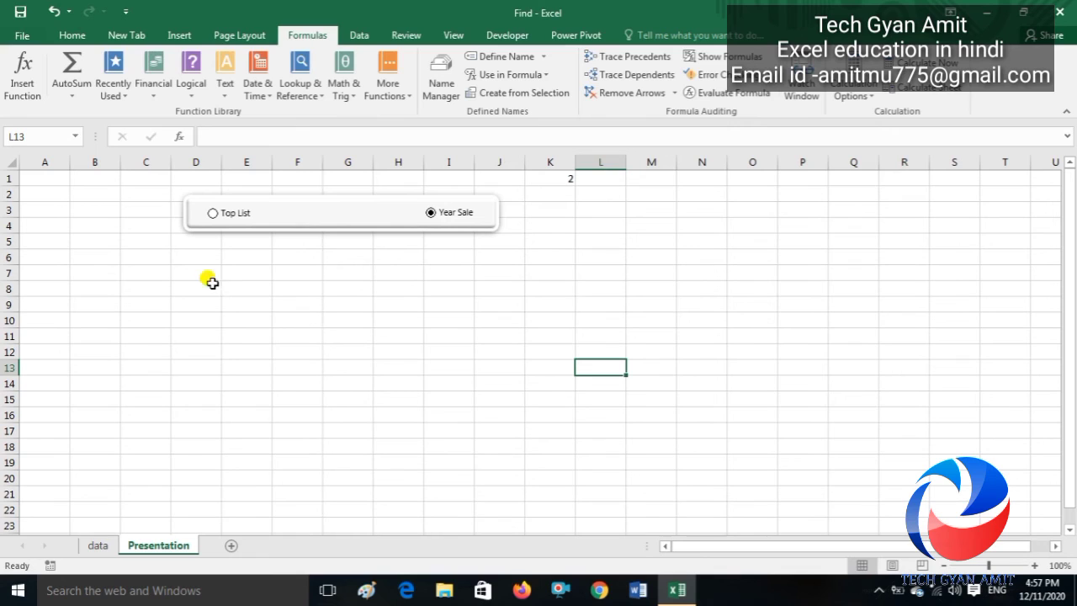
# Copy the empty range D7:L20 on the Presentation sheet and paste it in place as a linked picture
pyautogui.moveTo(194, 268); pyautogui.dragTo(578, 449)
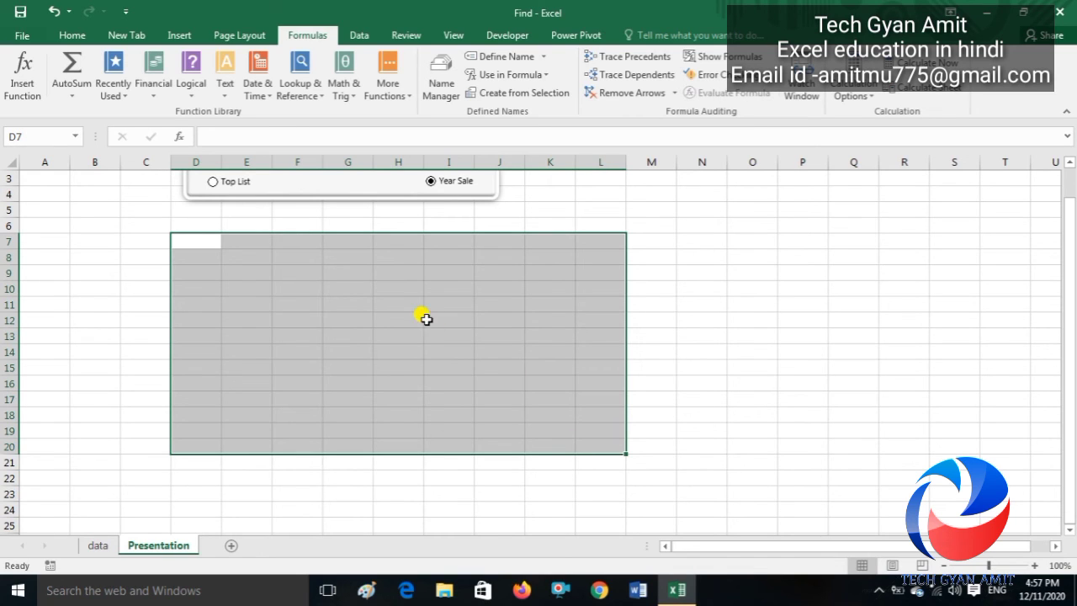
pyautogui.hotkey('ctrl', 'c')
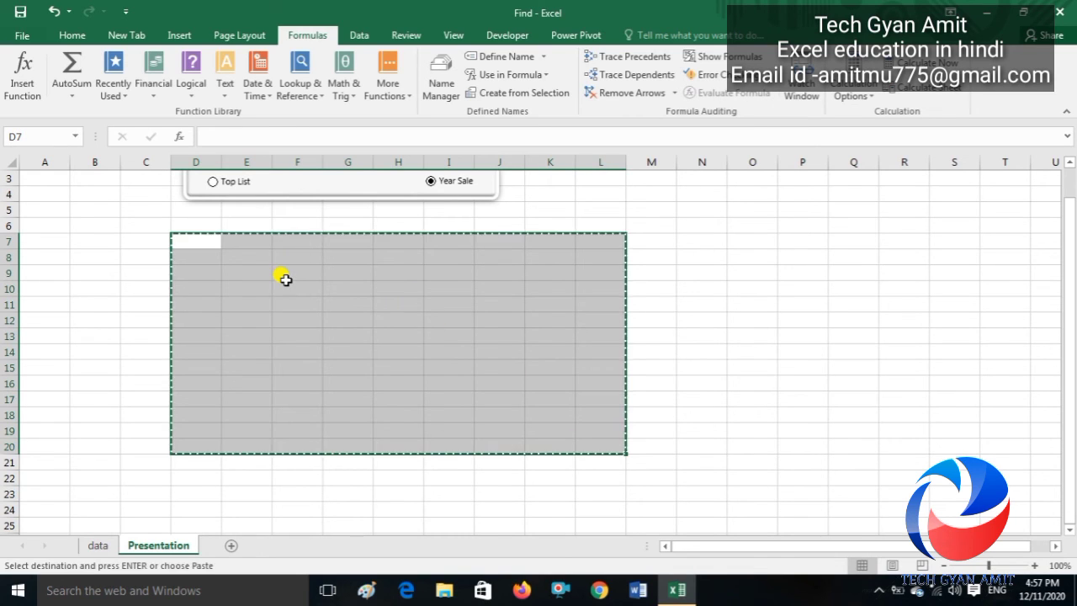
pyautogui.click(78, 37)
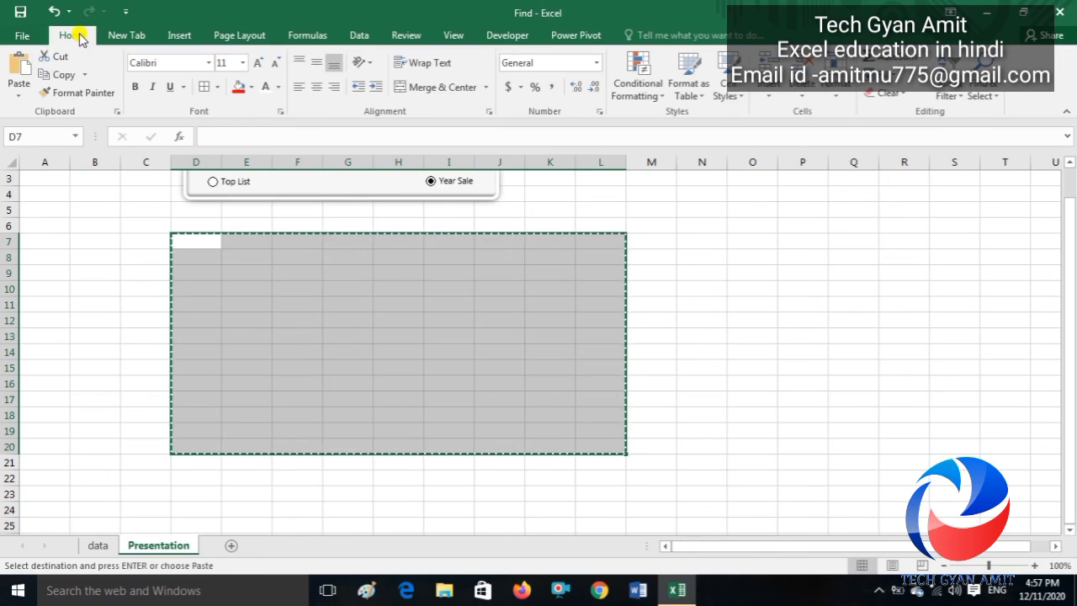
pyautogui.click(18, 93)
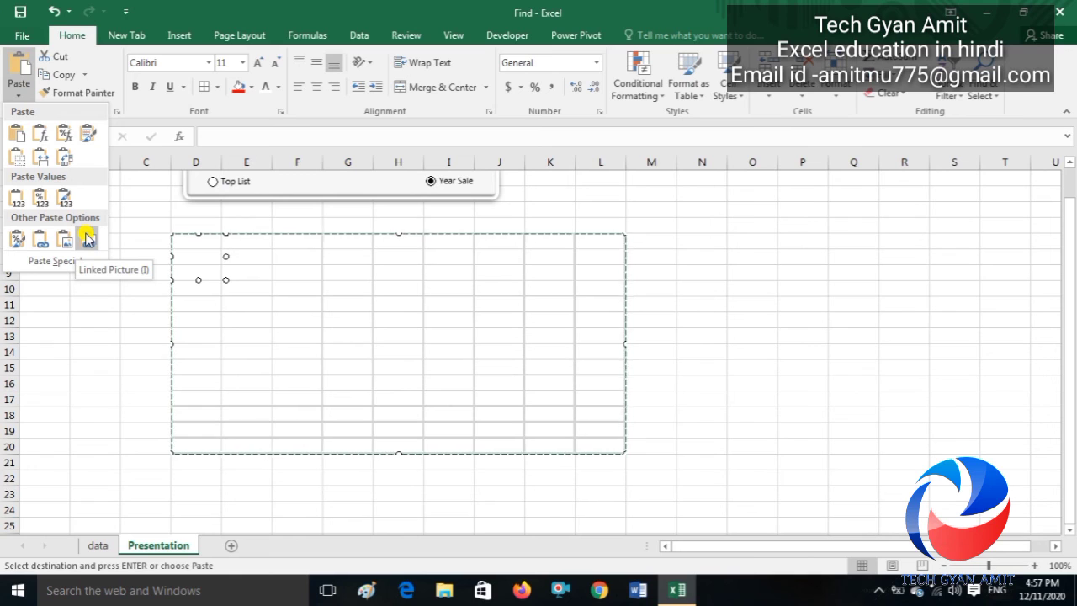
pyautogui.click(88, 239)
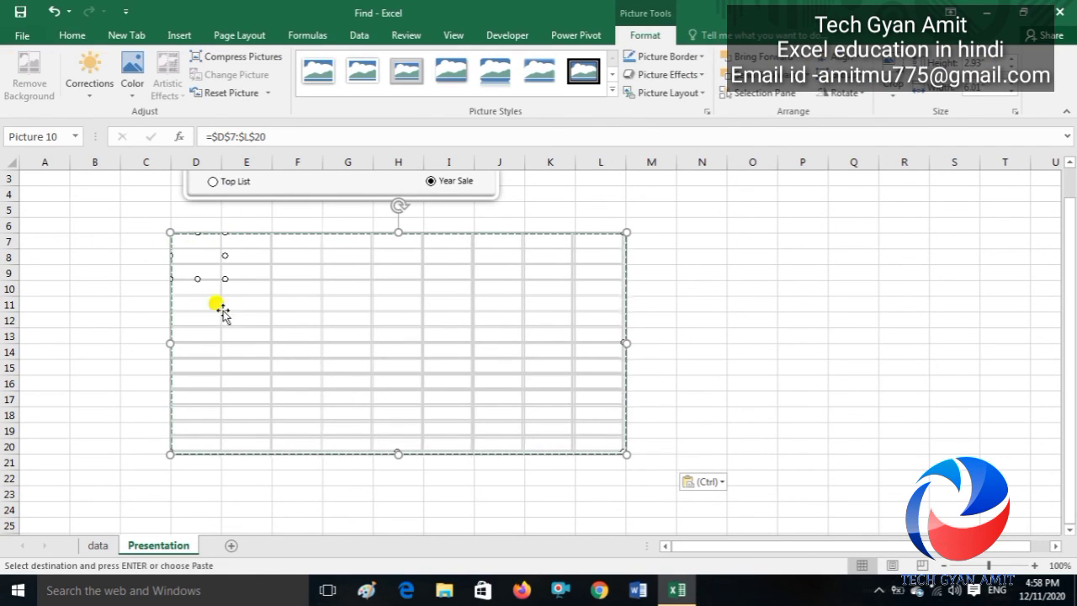
# Replace the linked picture's cell reference with the defined name, =Choose, and deselect the picture
pyautogui.click(275, 135)
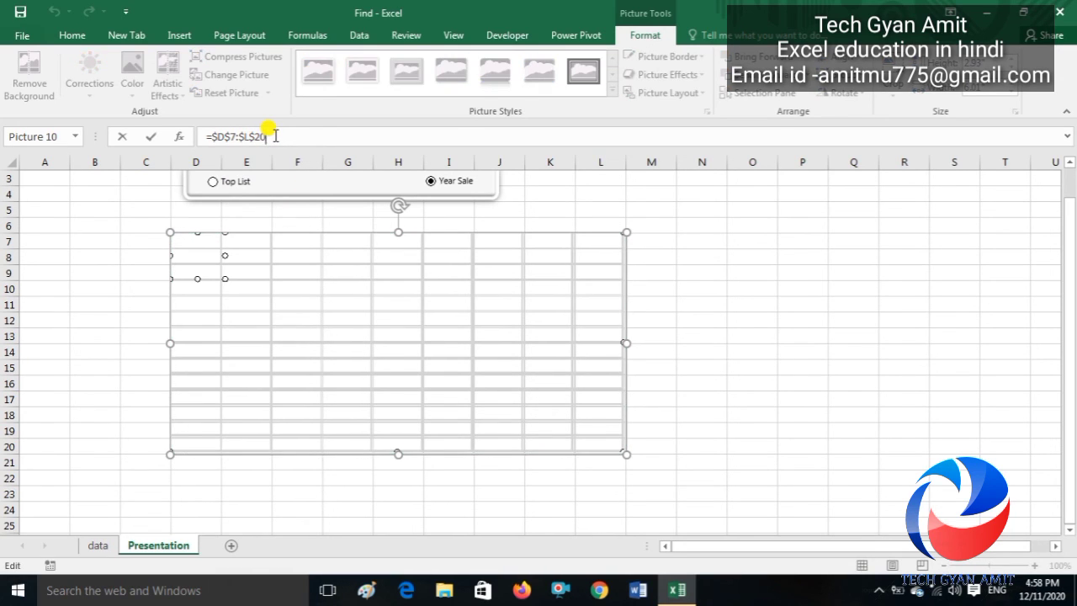
pyautogui.press('BackSpace')
pyautogui.press('BackSpace')
pyautogui.press('BackSpace')
pyautogui.press('BackSpace')
pyautogui.press('BackSpace')
pyautogui.press('BackSpace')
pyautogui.press('BackSpace')
pyautogui.press('BackSpace')
pyautogui.press('BackSpace')
pyautogui.press('BackSpace')
pyautogui.write('choo')
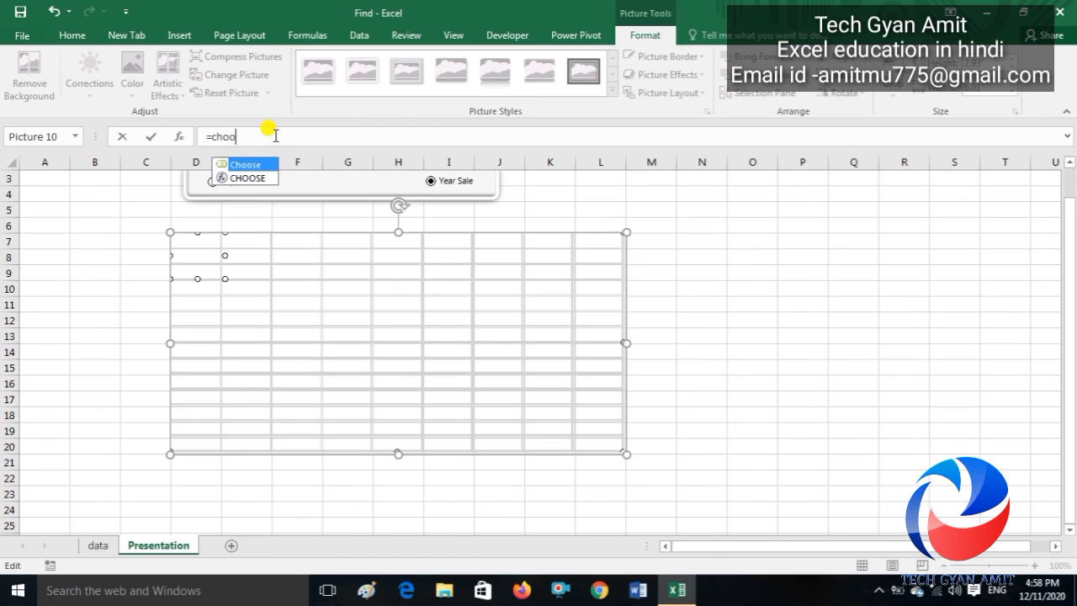
pyautogui.write('se')
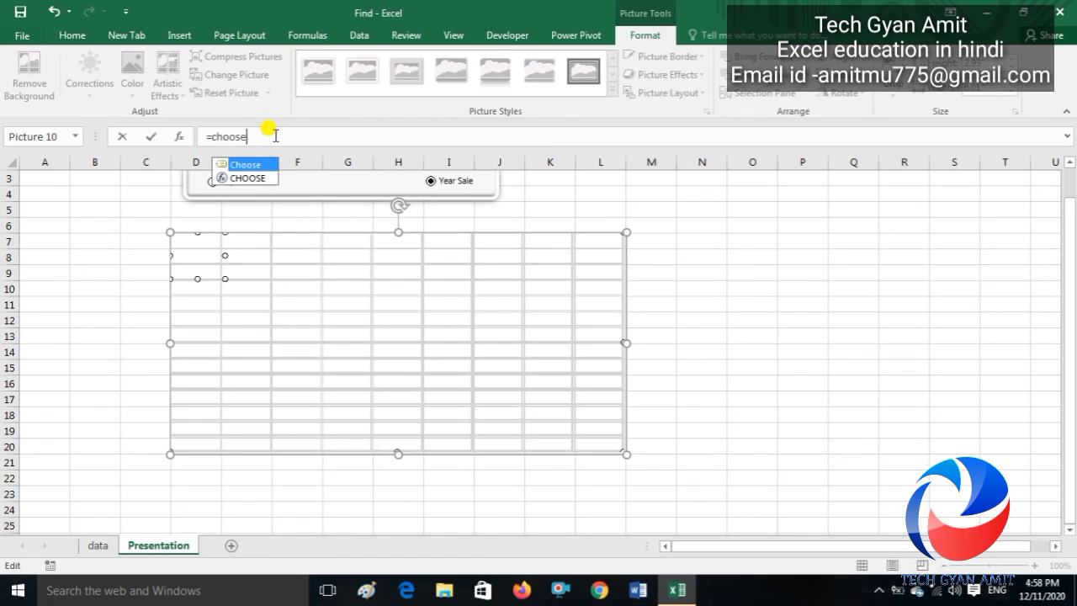
pyautogui.press('Escape')
pyautogui.click(228, 160)
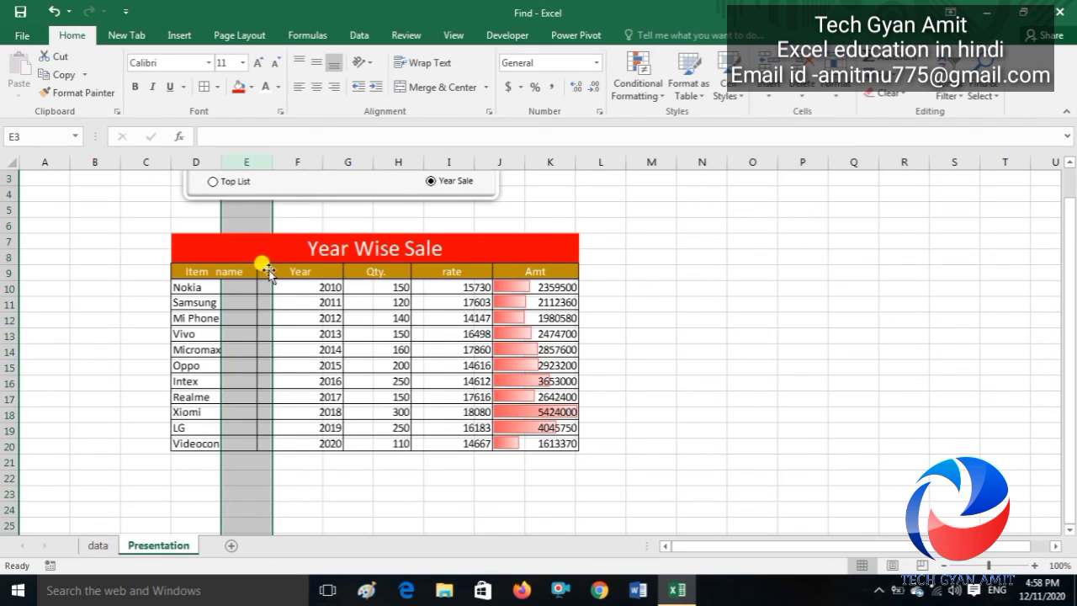
pyautogui.click(96, 303)
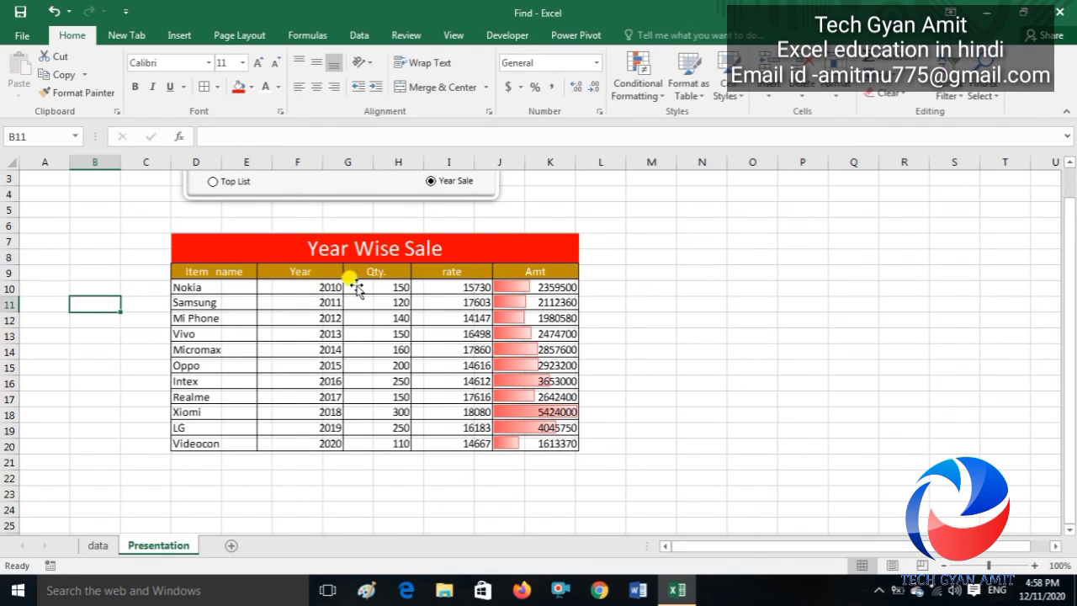
# Enlarge the linked table picture so it covers about D7 to N24
pyautogui.click(481, 328)
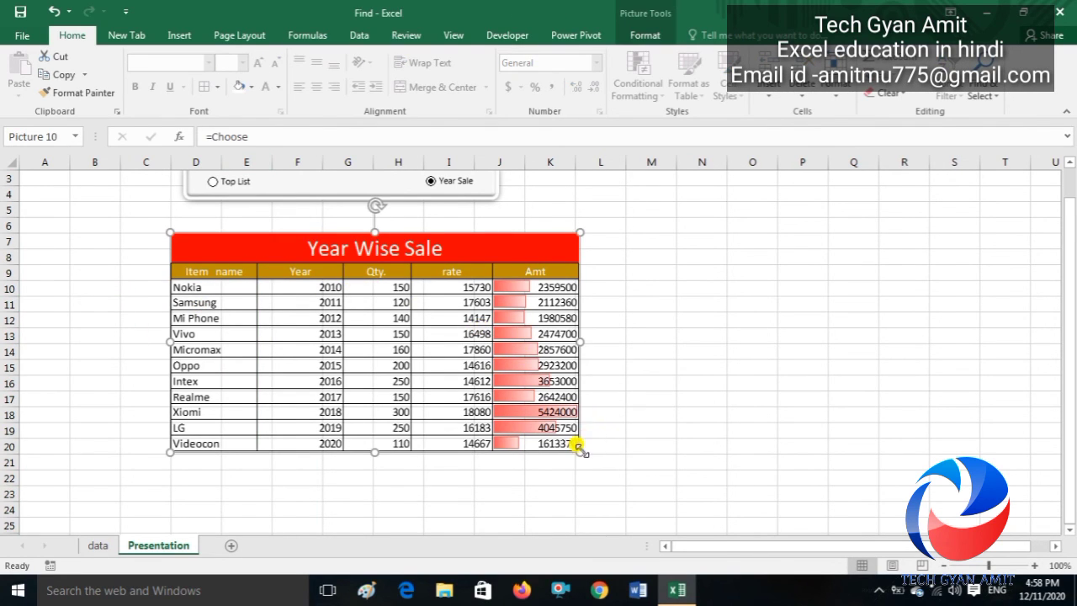
pyautogui.moveTo(578, 446); pyautogui.dragTo(608, 526)
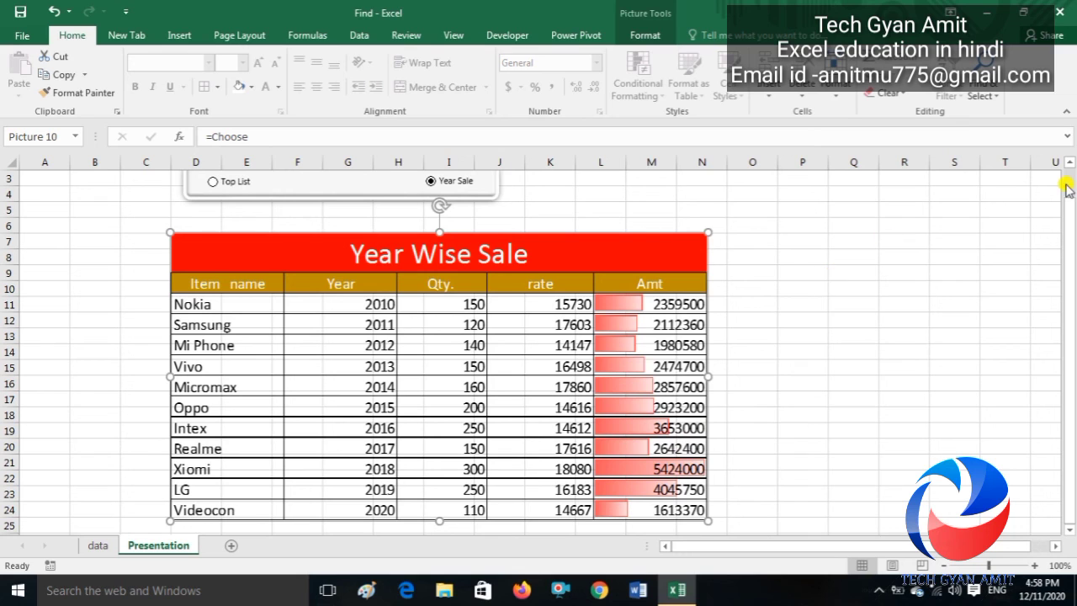
pyautogui.moveTo(1065, 202); pyautogui.dragTo(1070, 251)
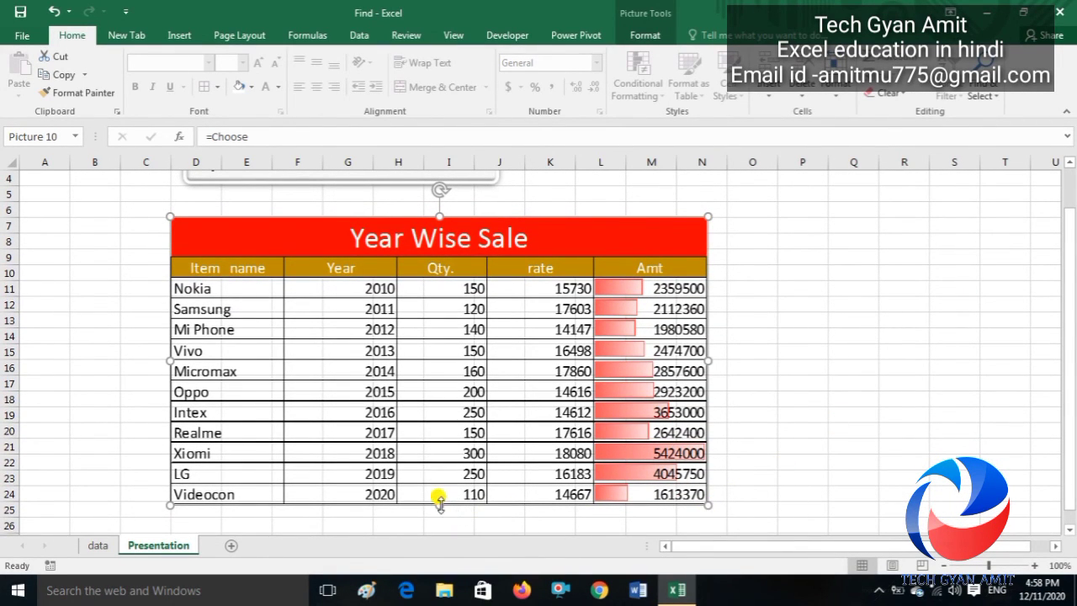
pyautogui.moveTo(439, 503); pyautogui.dragTo(438, 493)
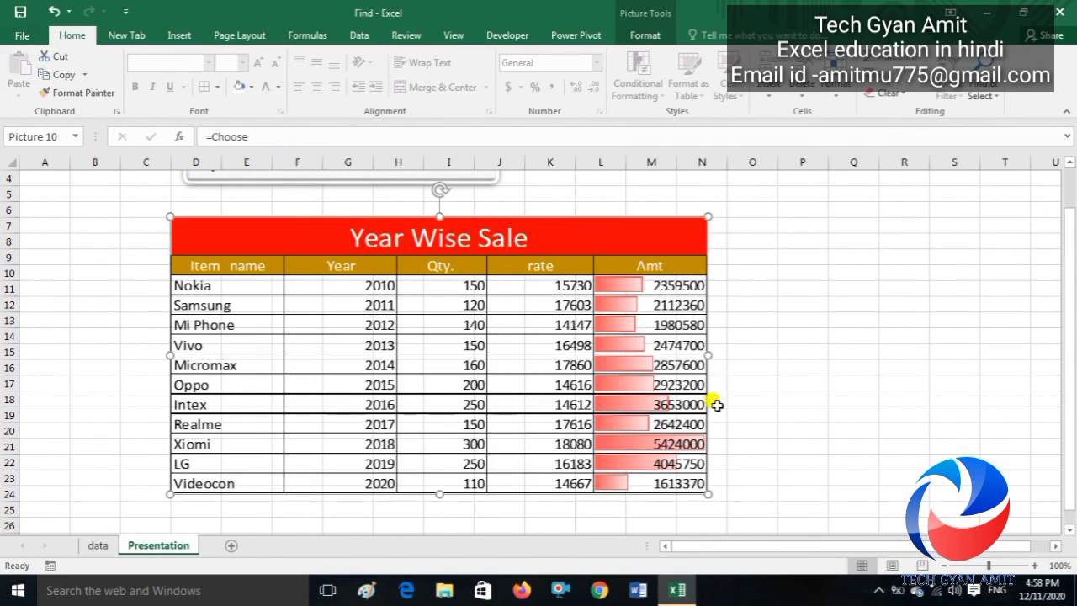
# Deselect the picture and choose the Top List option to test the table switching
pyautogui.click(873, 364)
pyautogui.moveTo(1071, 295); pyautogui.dragTo(1070, 283)
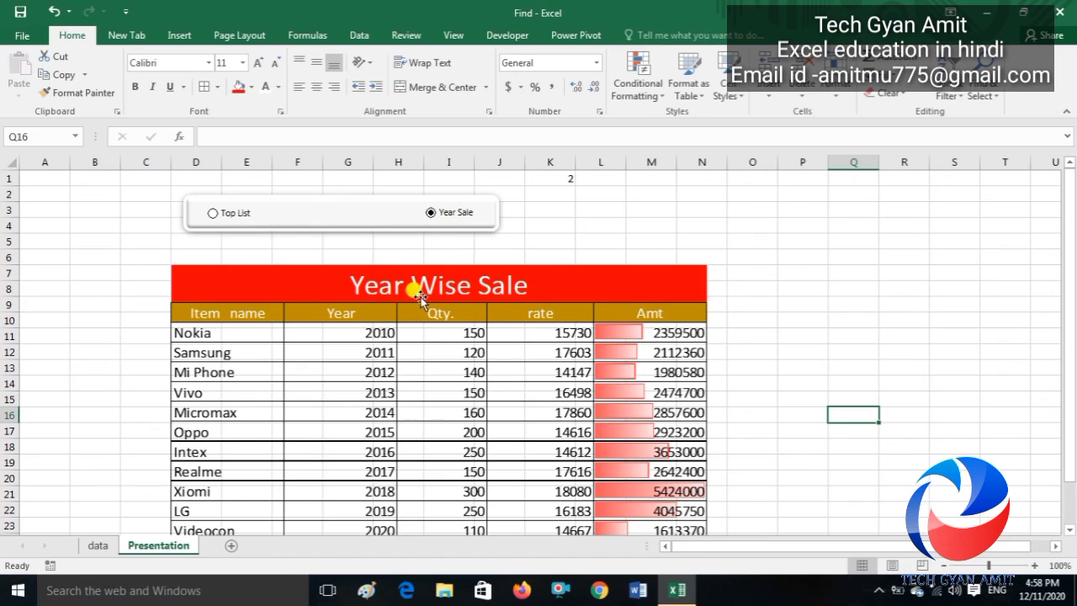
pyautogui.click(212, 215)
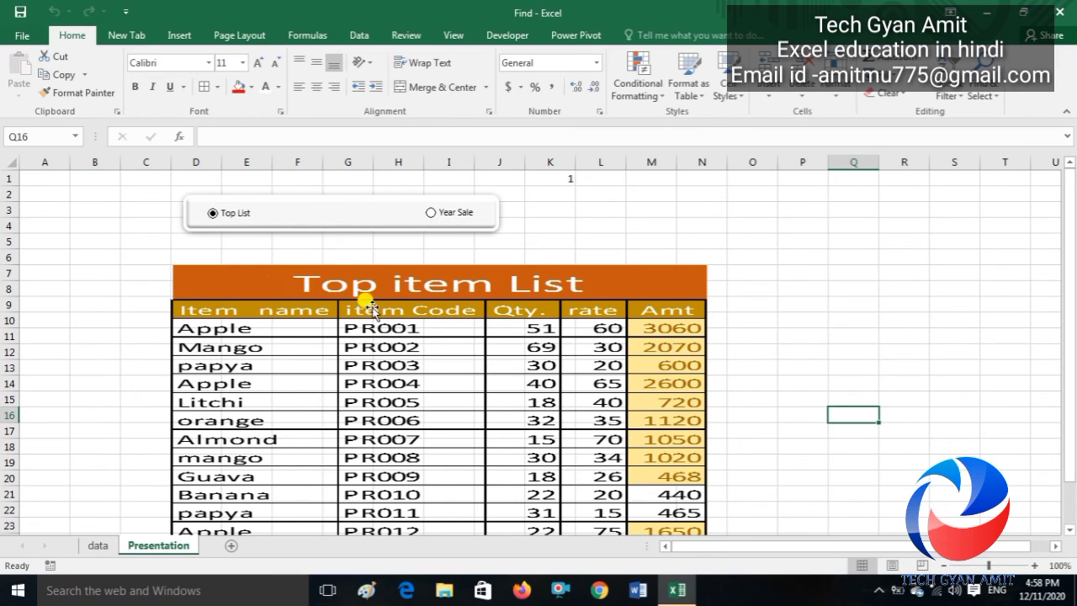